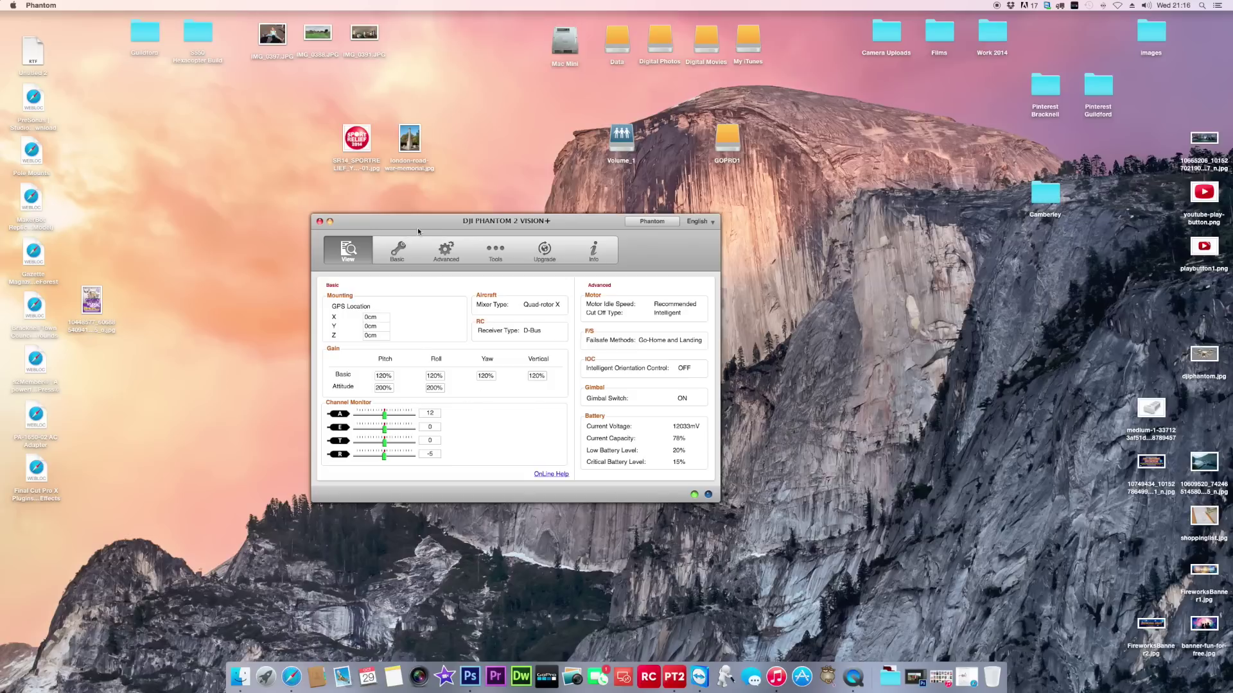
- Shift the Assistant window to the right while the Main Controller 3.08 firmware downloads
drag(417, 228, 504, 226)
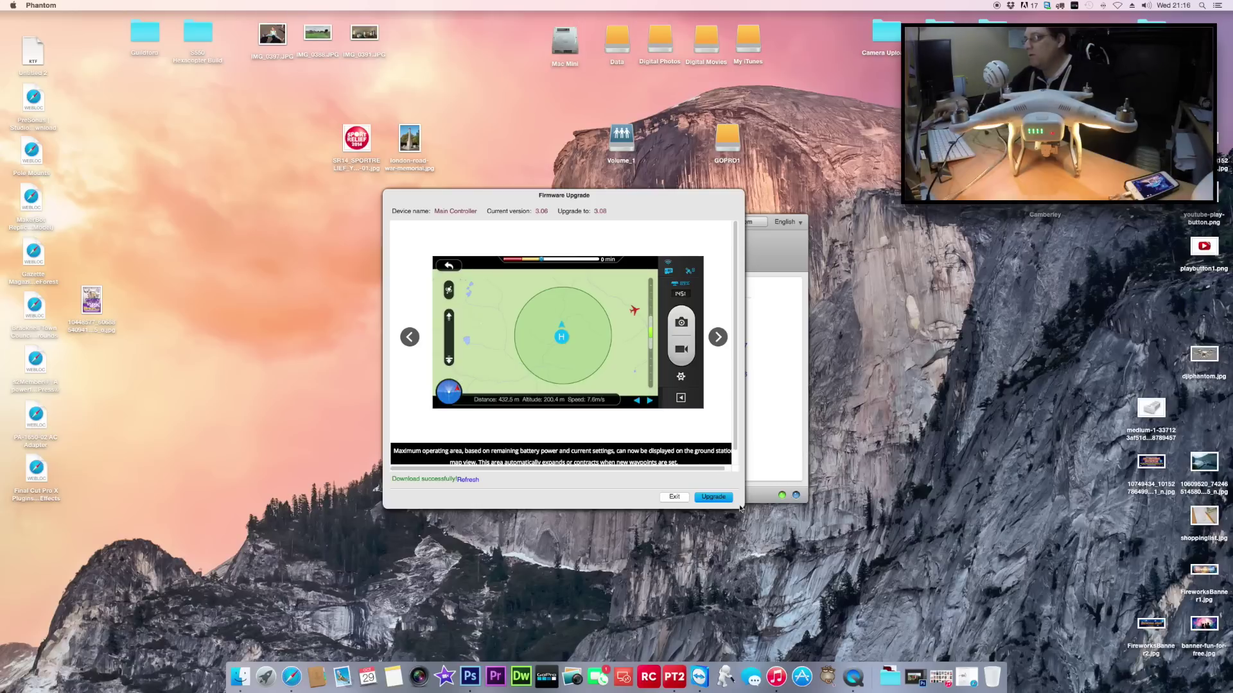
- Page the 3.08 release notes past the propulsion system slide to the Overview
drag(742, 510, 745, 518)
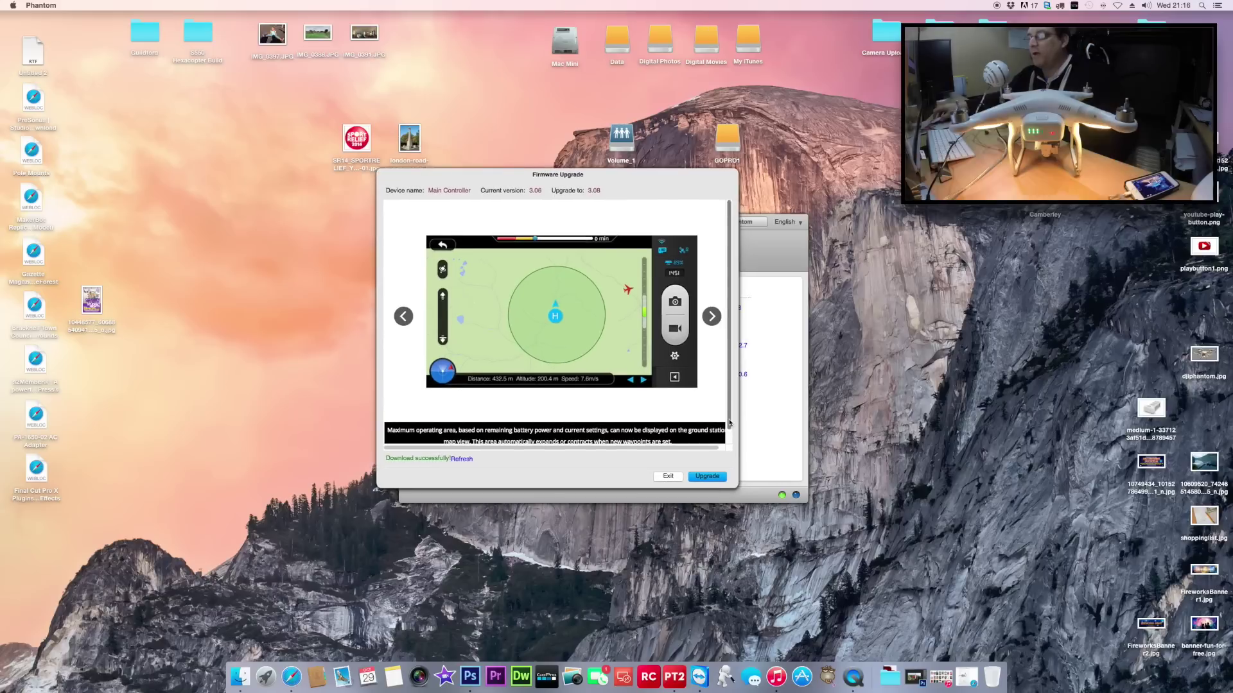
scroll(730, 445, down, 2)
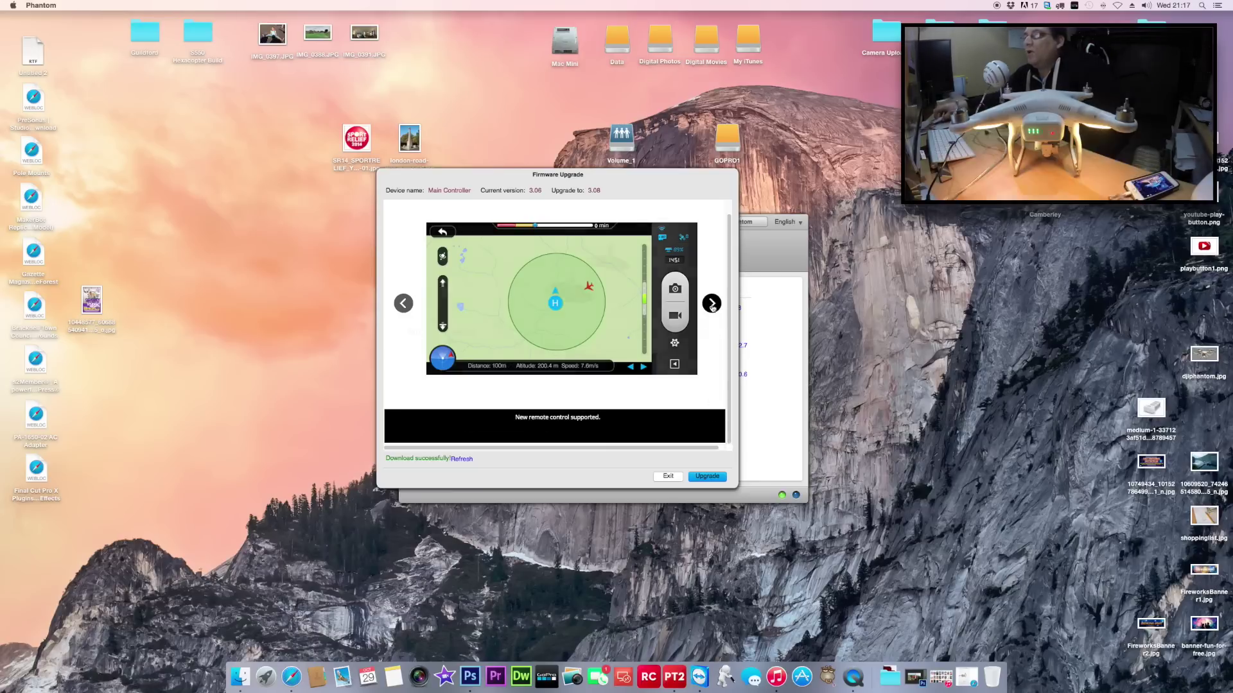
click(712, 303)
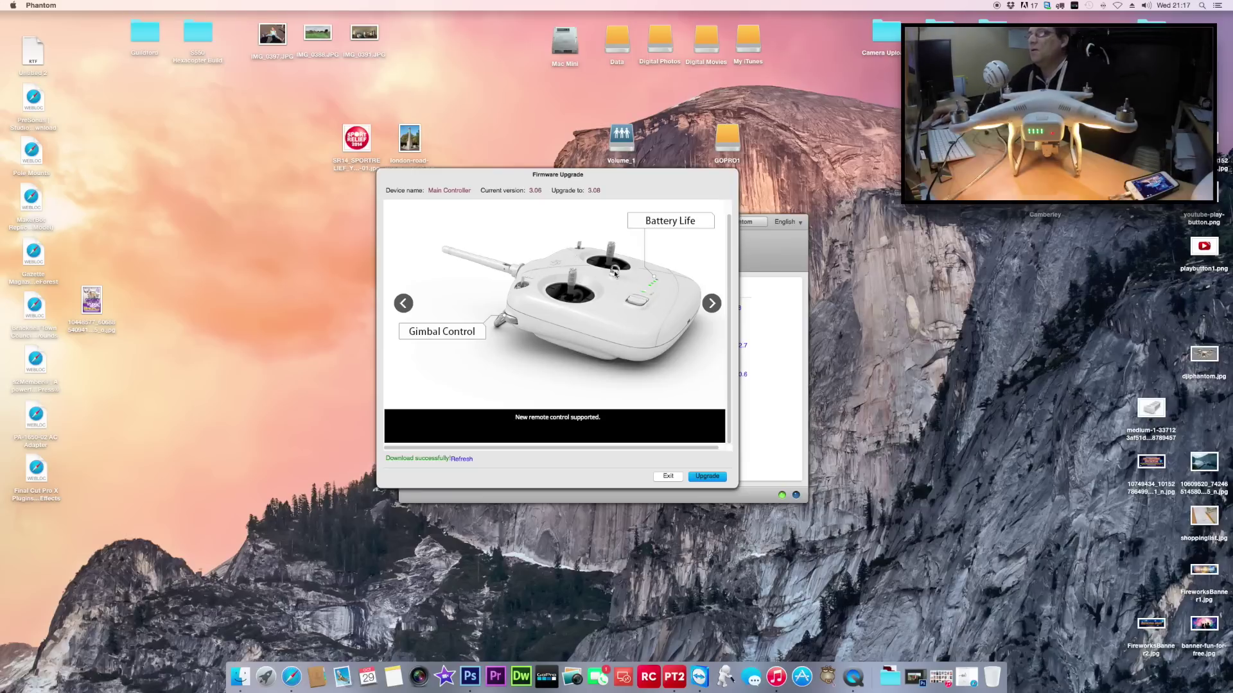
click(711, 315)
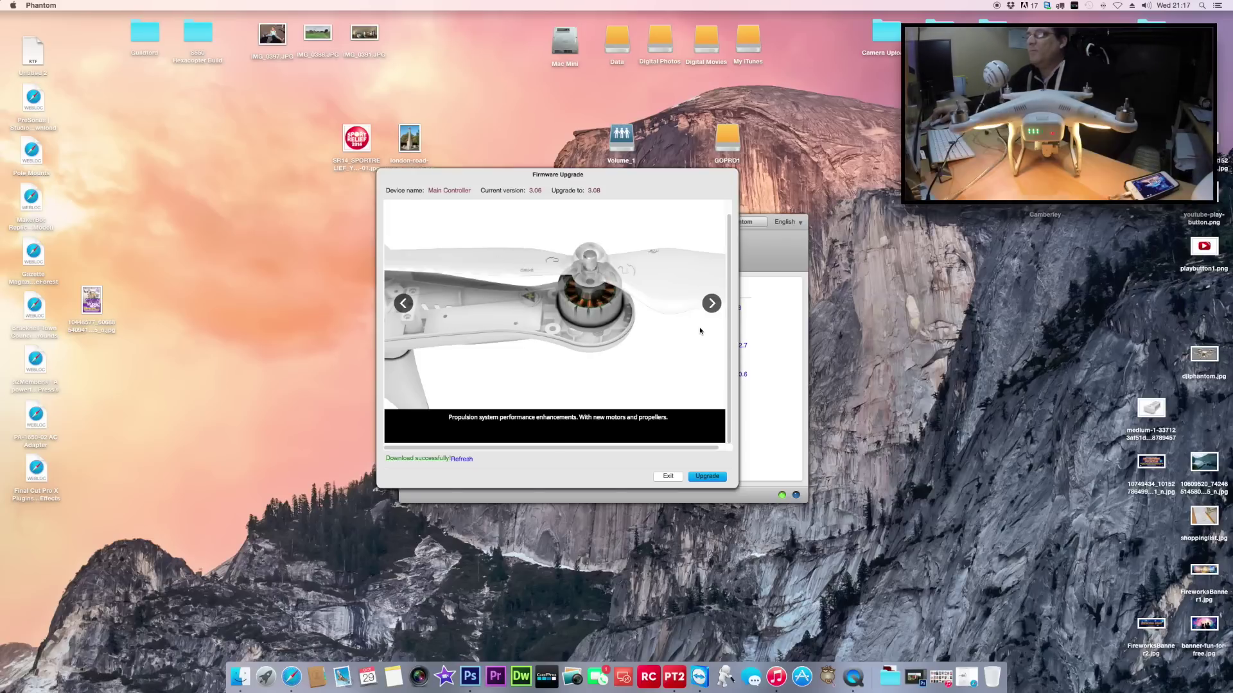
click(712, 304)
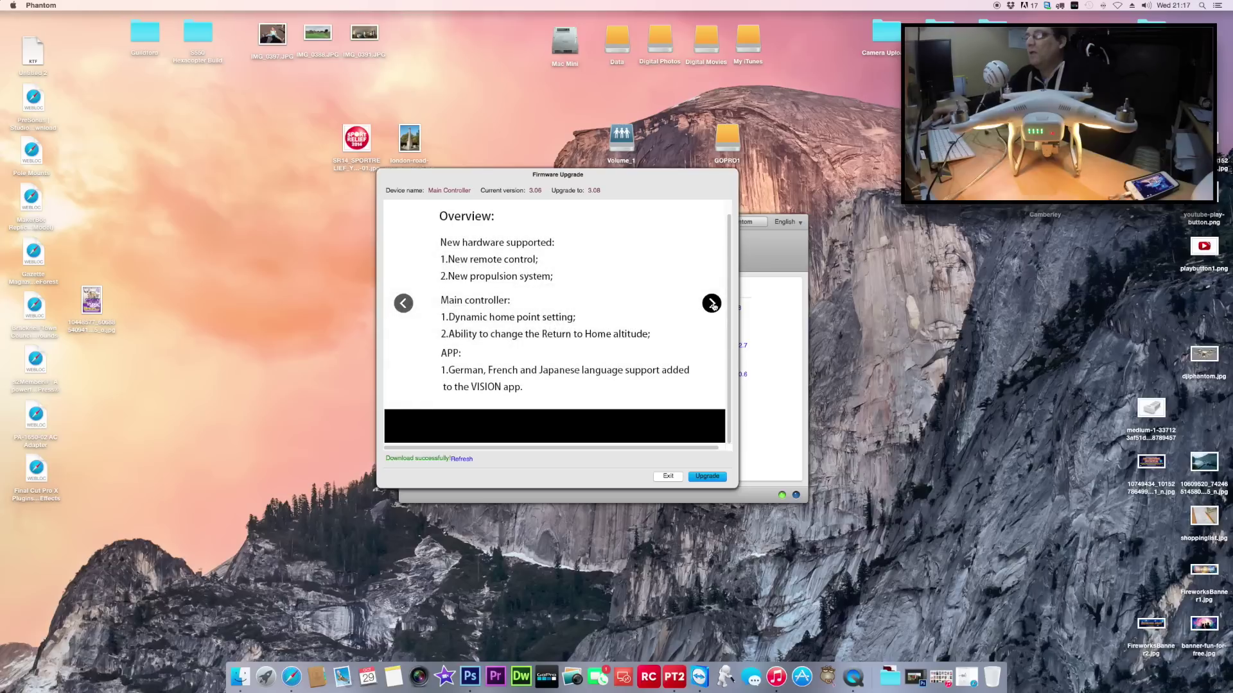
- Advance the release notes to the Dynamic home point slide
click(711, 304)
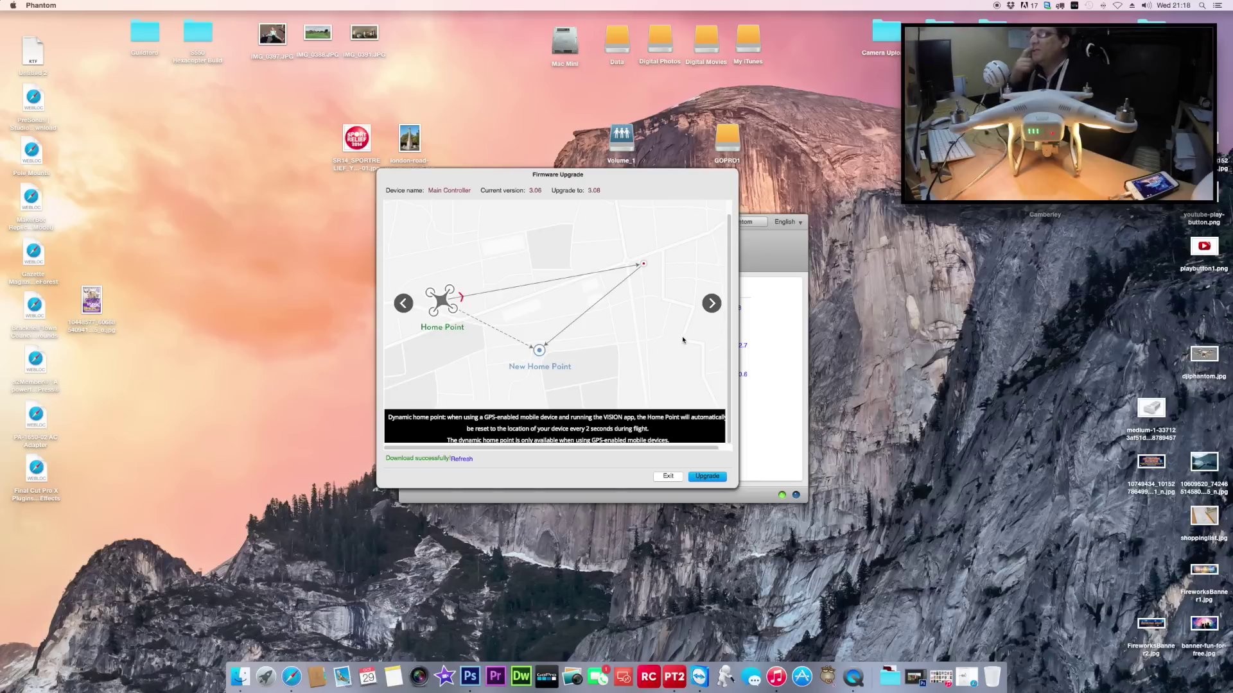
- Page through the home point and RTH altitude slides, then launch the Main Controller upgrade
click(718, 305)
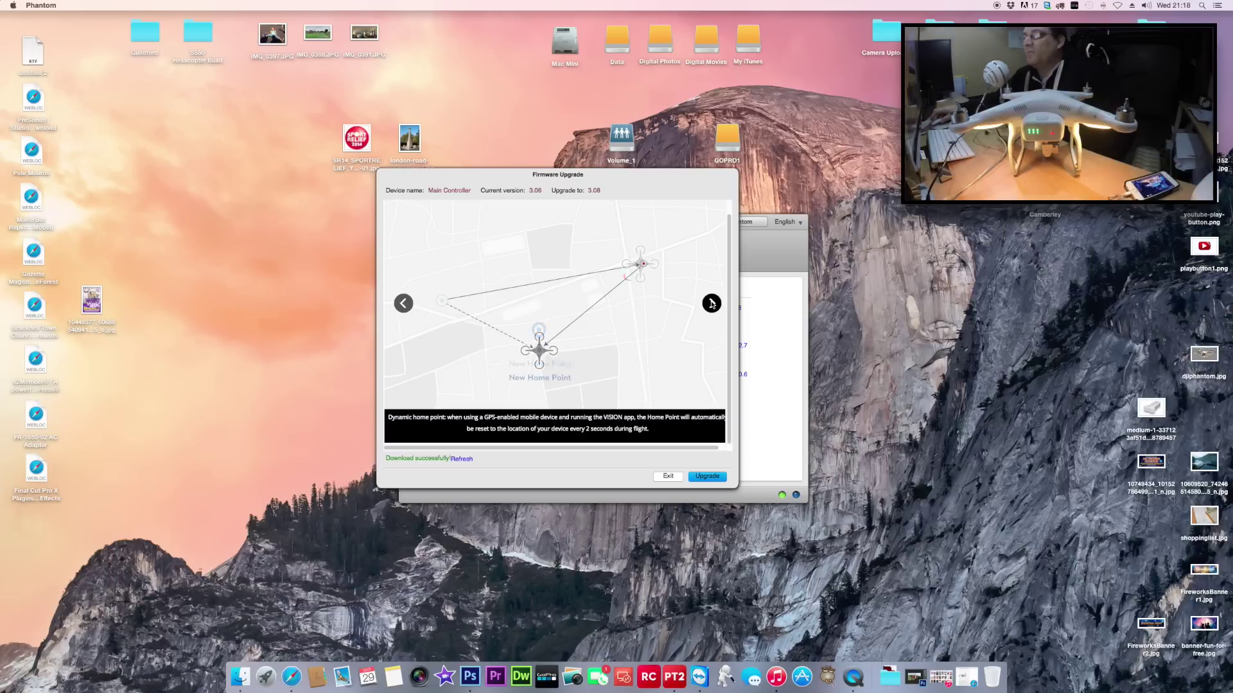
click(711, 303)
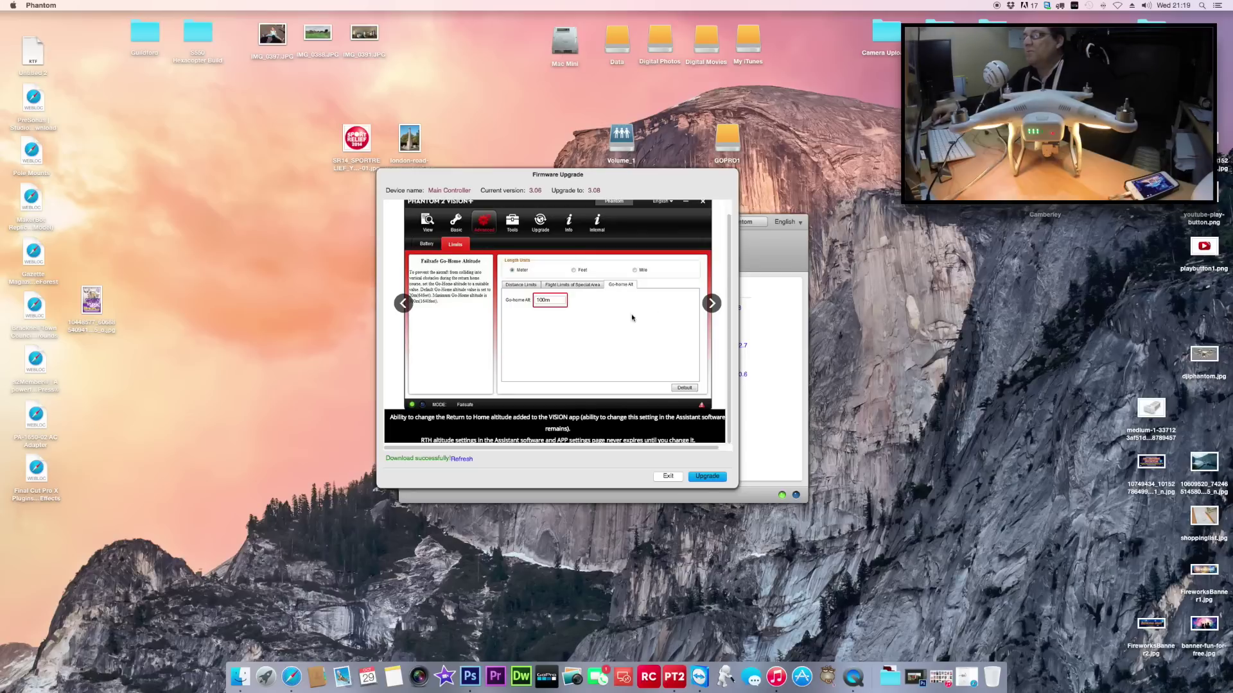
click(711, 304)
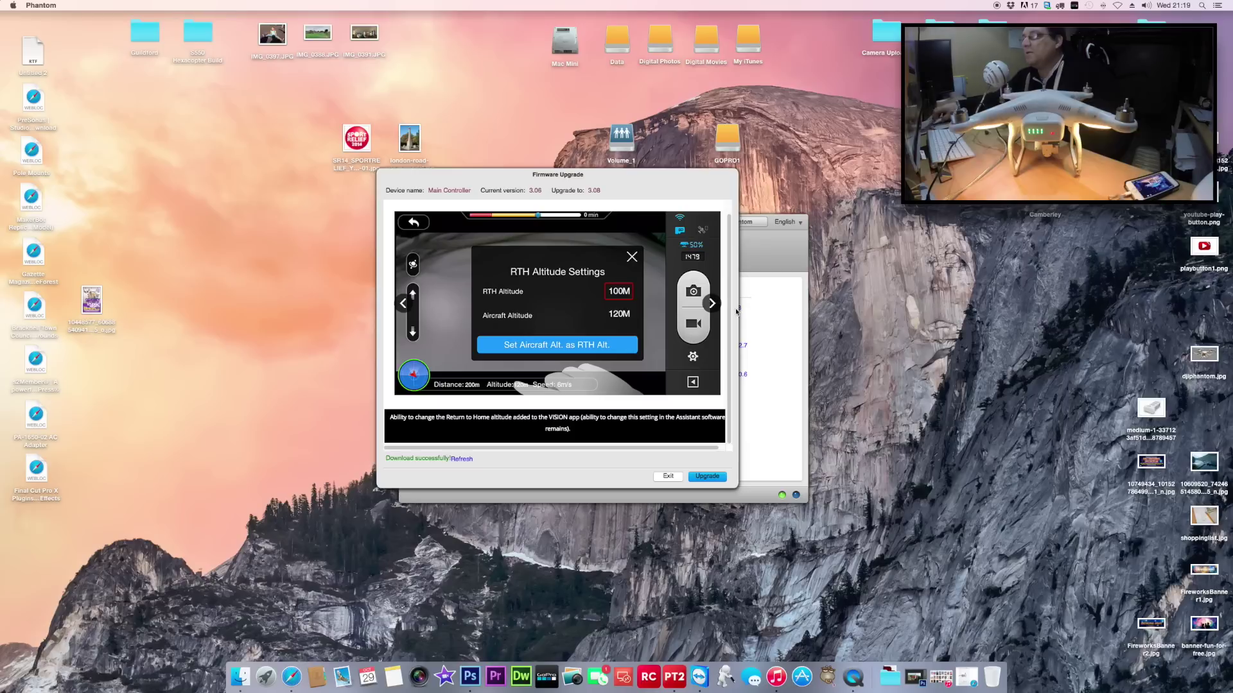
click(712, 304)
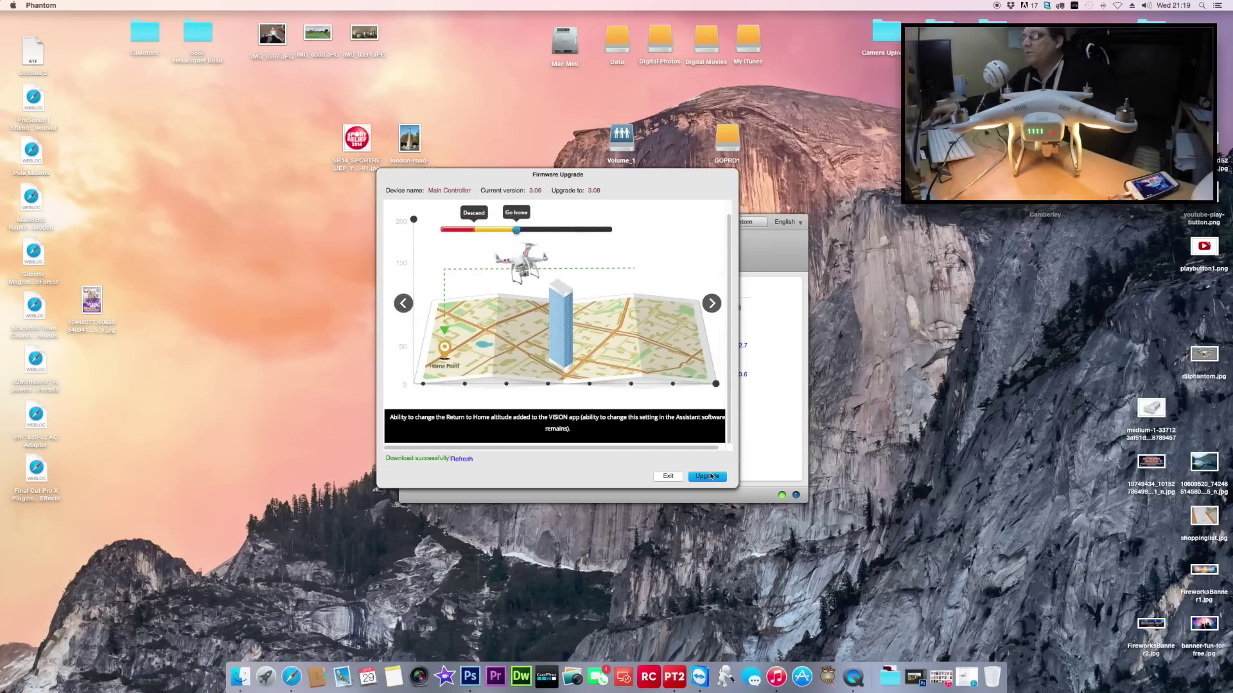
click(710, 477)
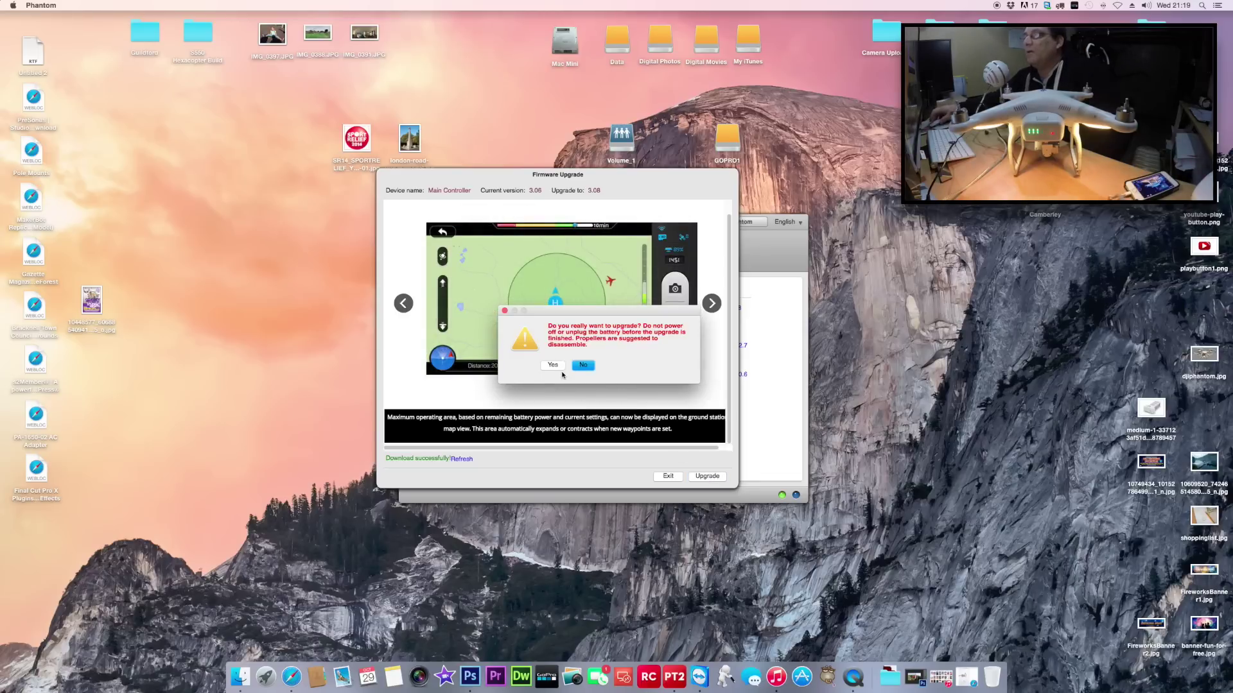
- Confirm the Main Controller 3.08 upgrade and acknowledge its success alert
click(556, 368)
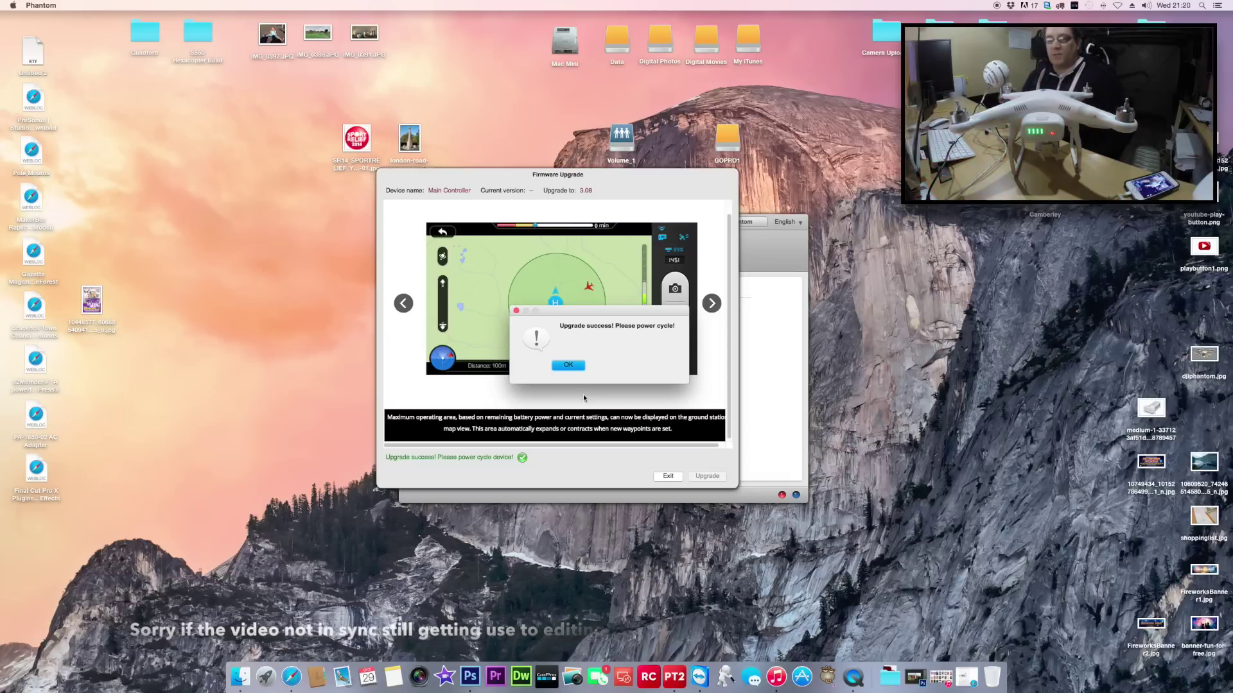
click(569, 366)
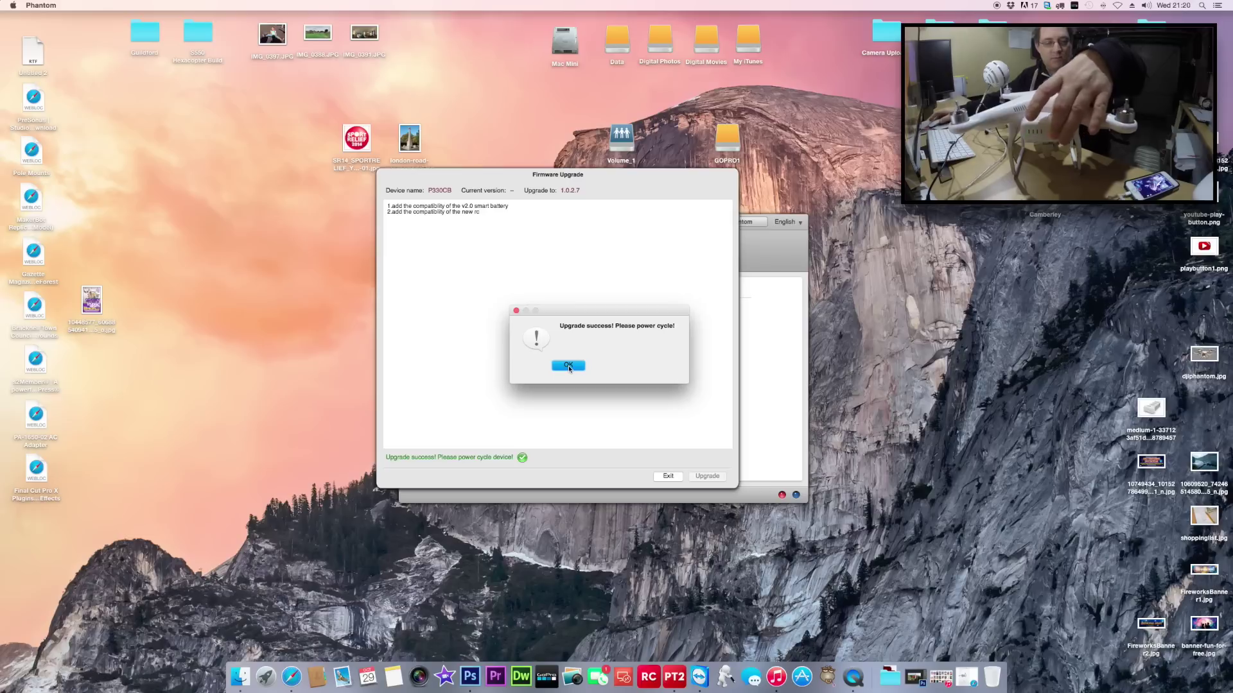
- Dismiss the P330CB 1.0.2.7 success alert to return to the upgrade list
click(568, 365)
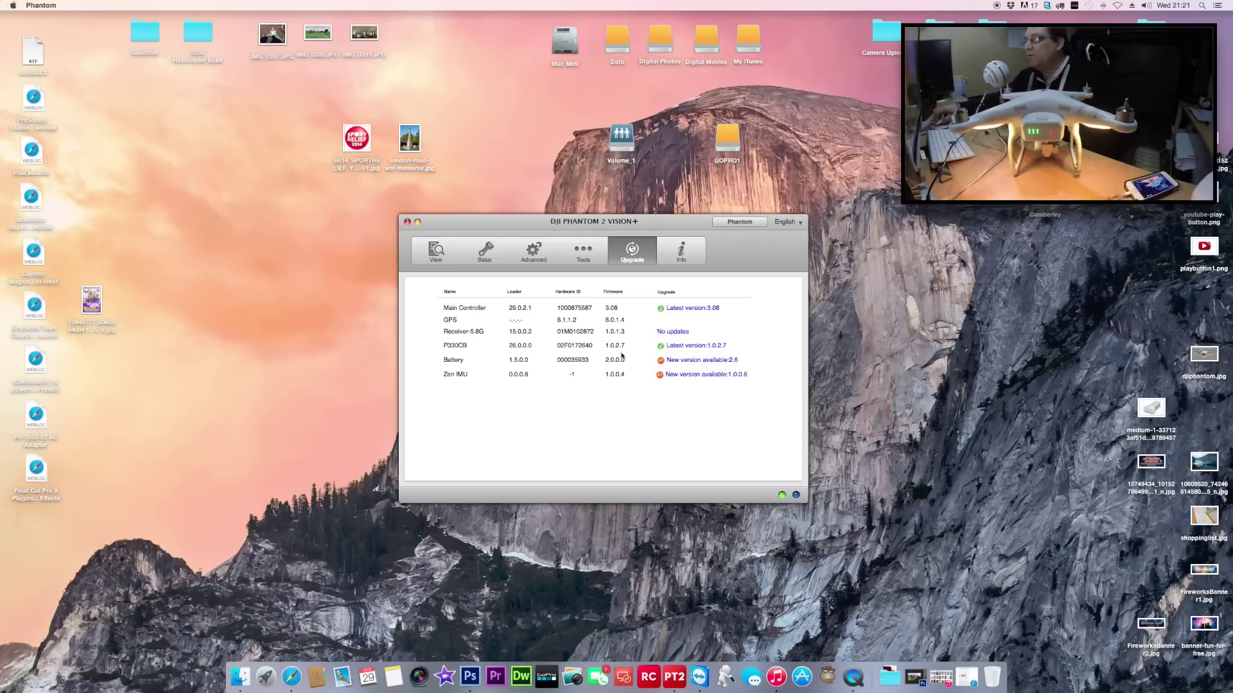
- Upgrade the Battery firmware to 2.6, confirming the warning and dismissing the success notice
click(702, 361)
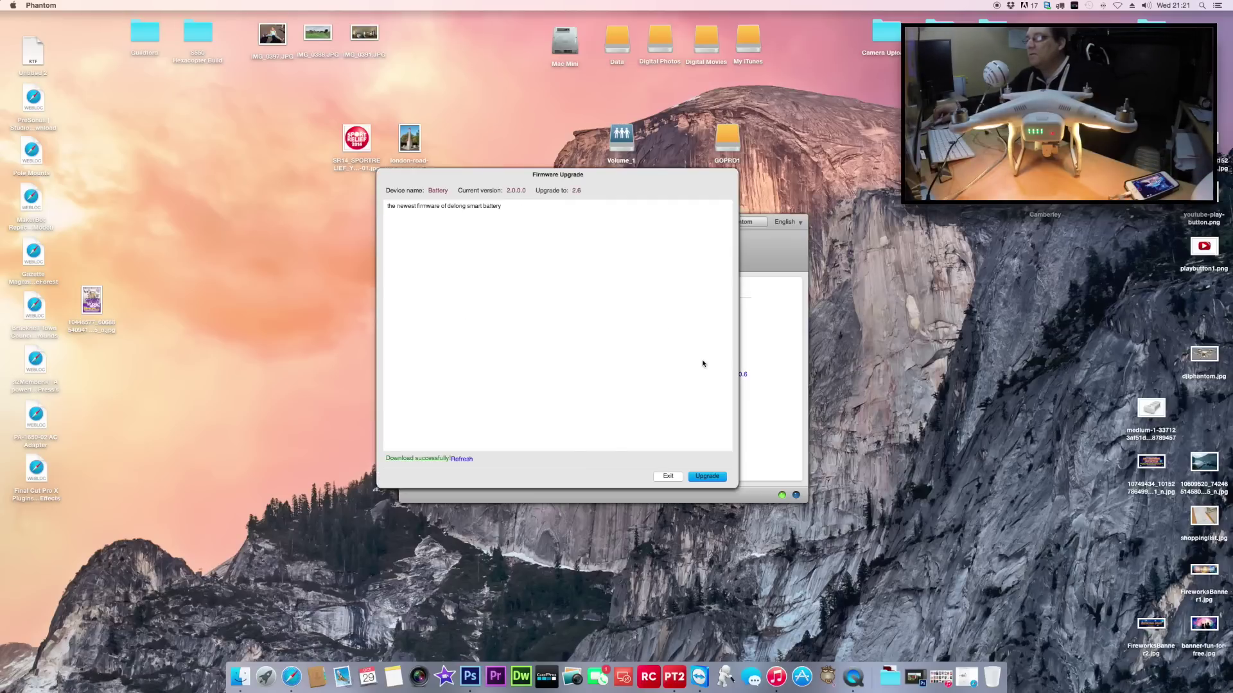
click(708, 476)
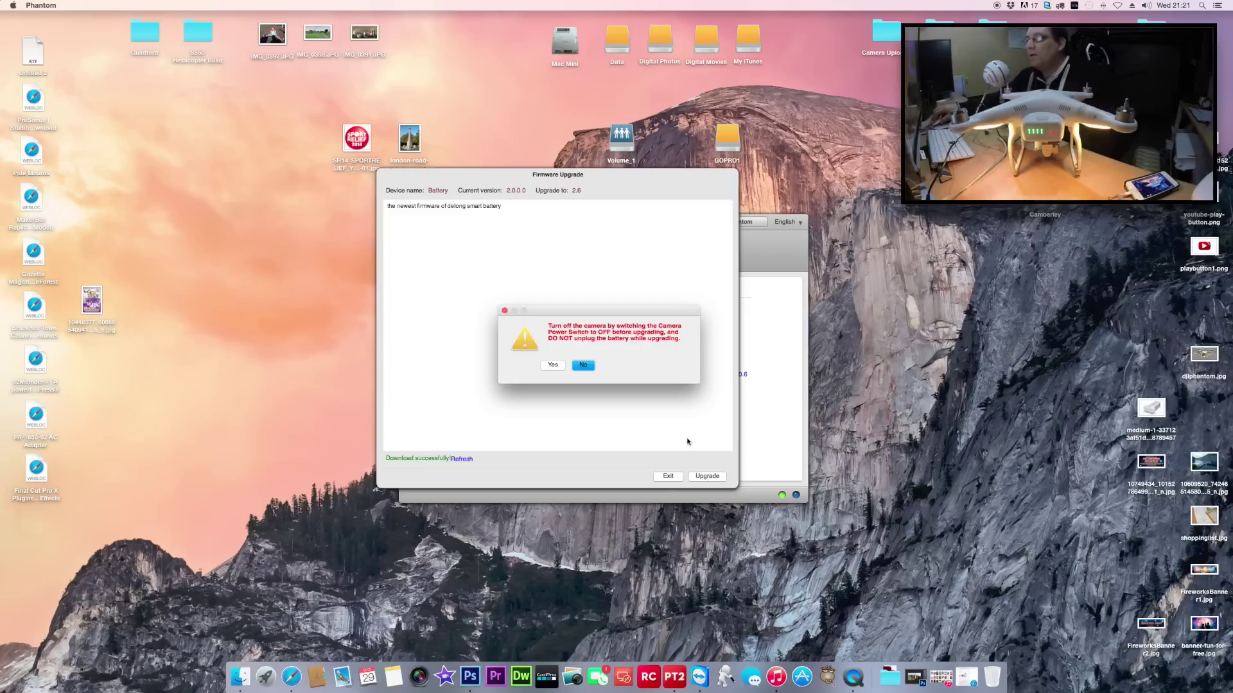
click(550, 366)
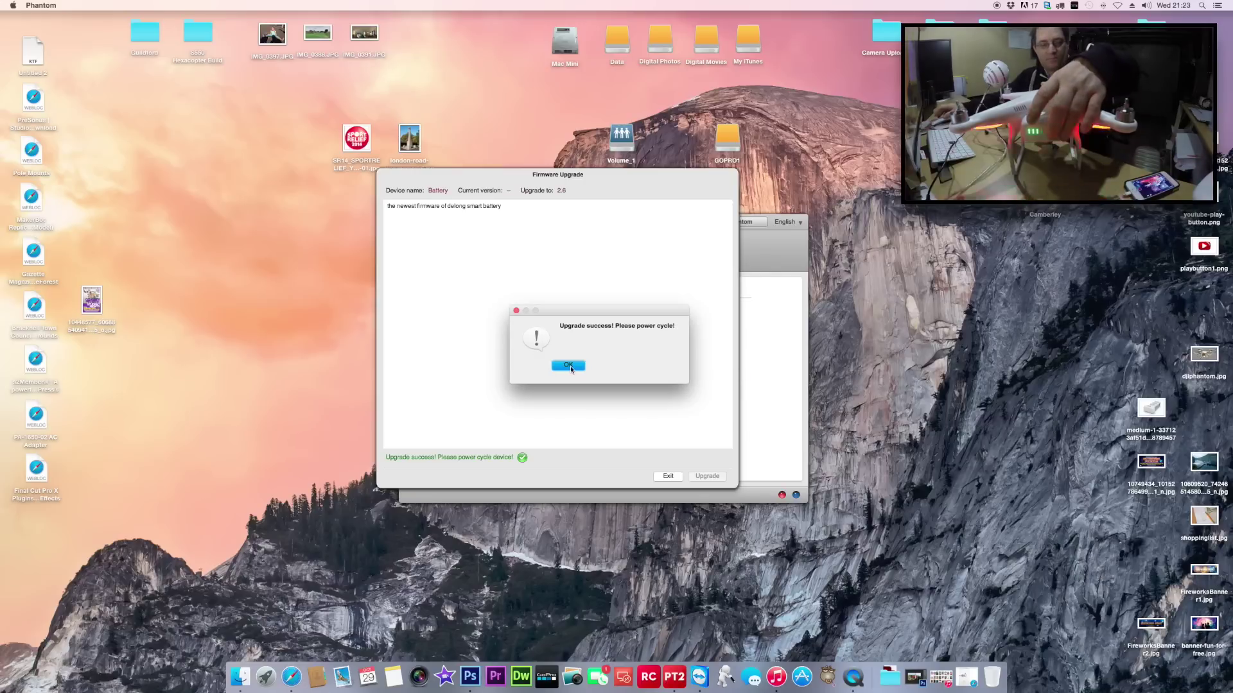
click(569, 366)
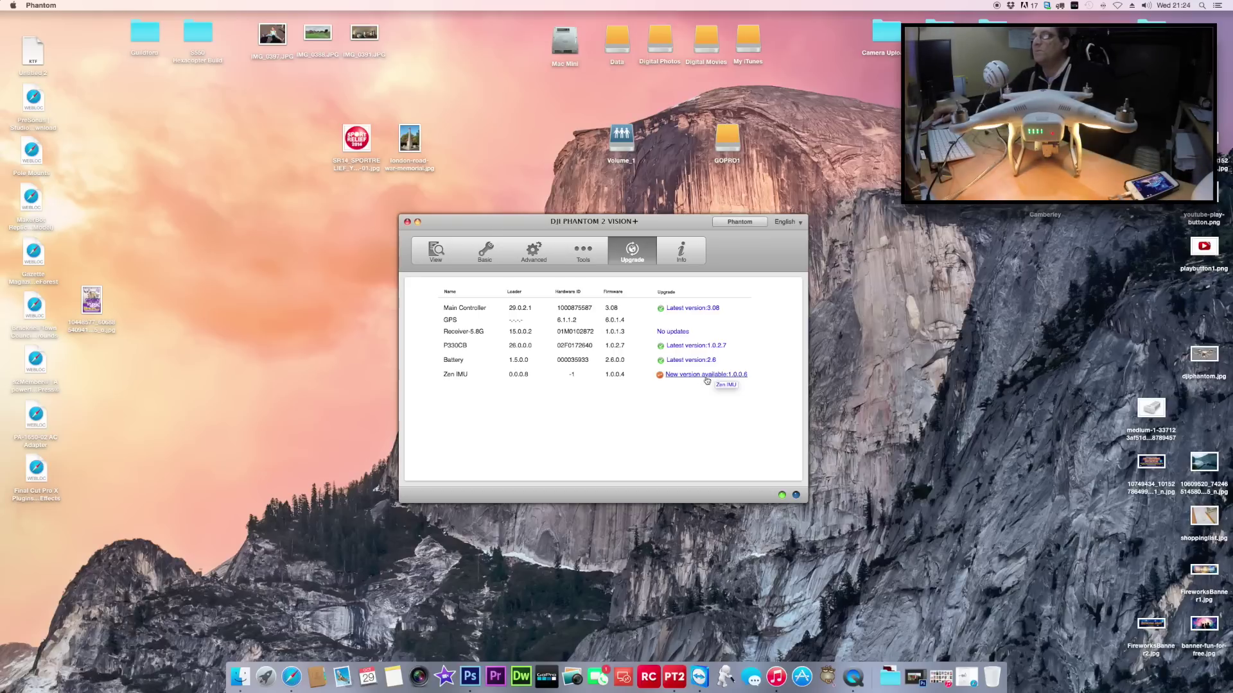
- Upgrade the Zen IMU firmware to 1.0.0.6, confirming the warning and dismissing the success notice
click(693, 375)
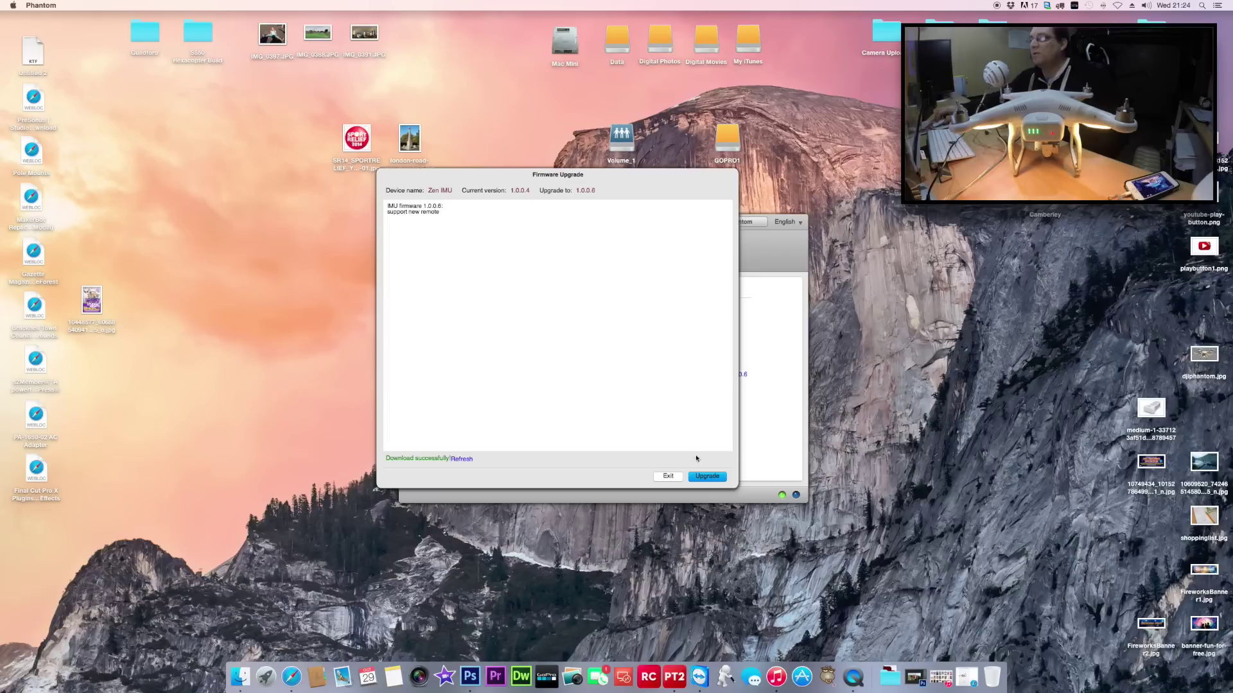
click(707, 481)
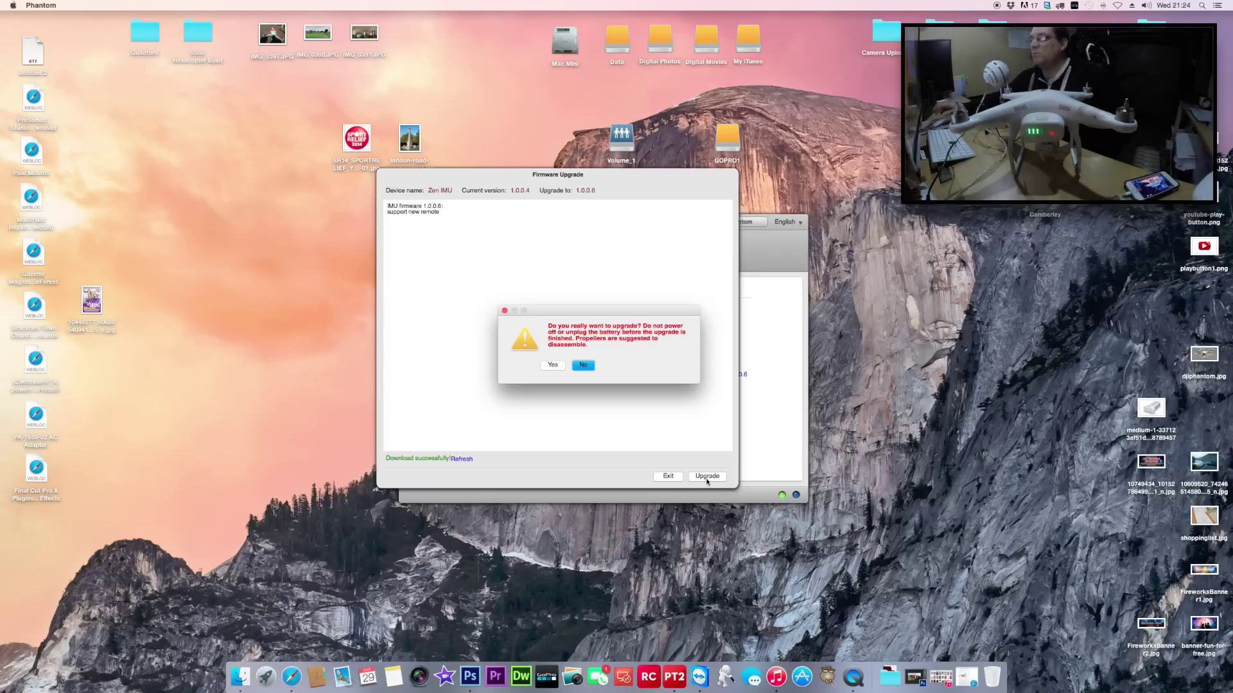
click(552, 366)
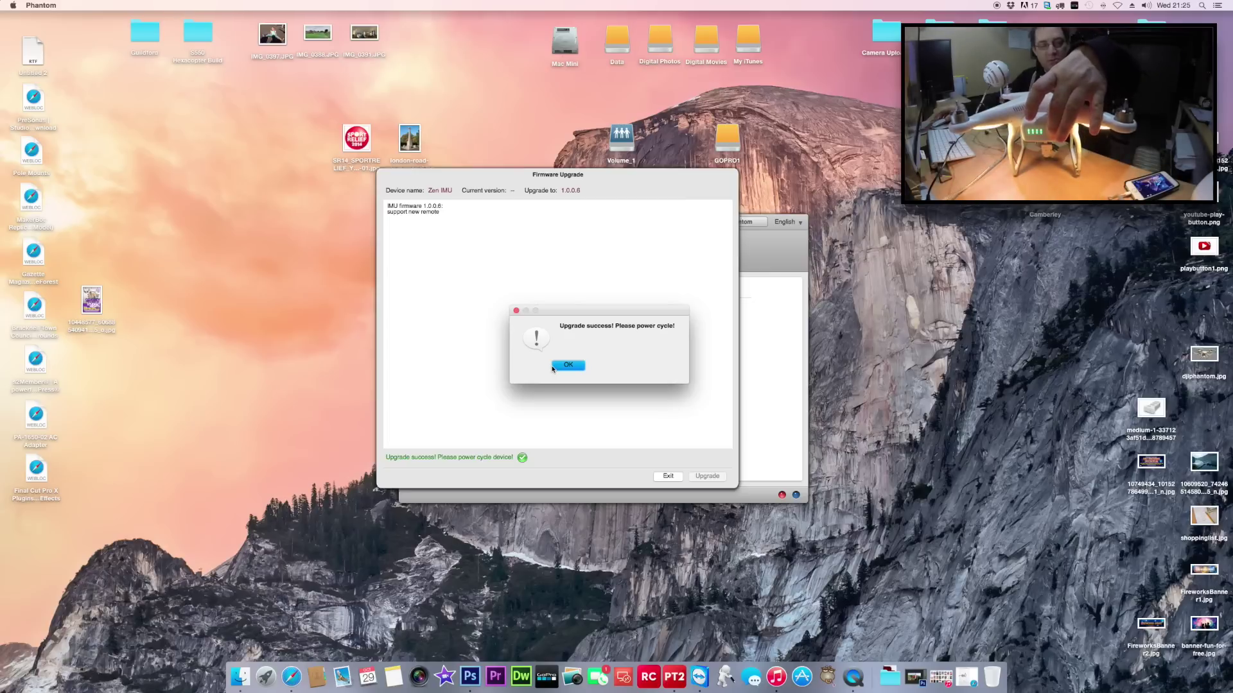
click(553, 367)
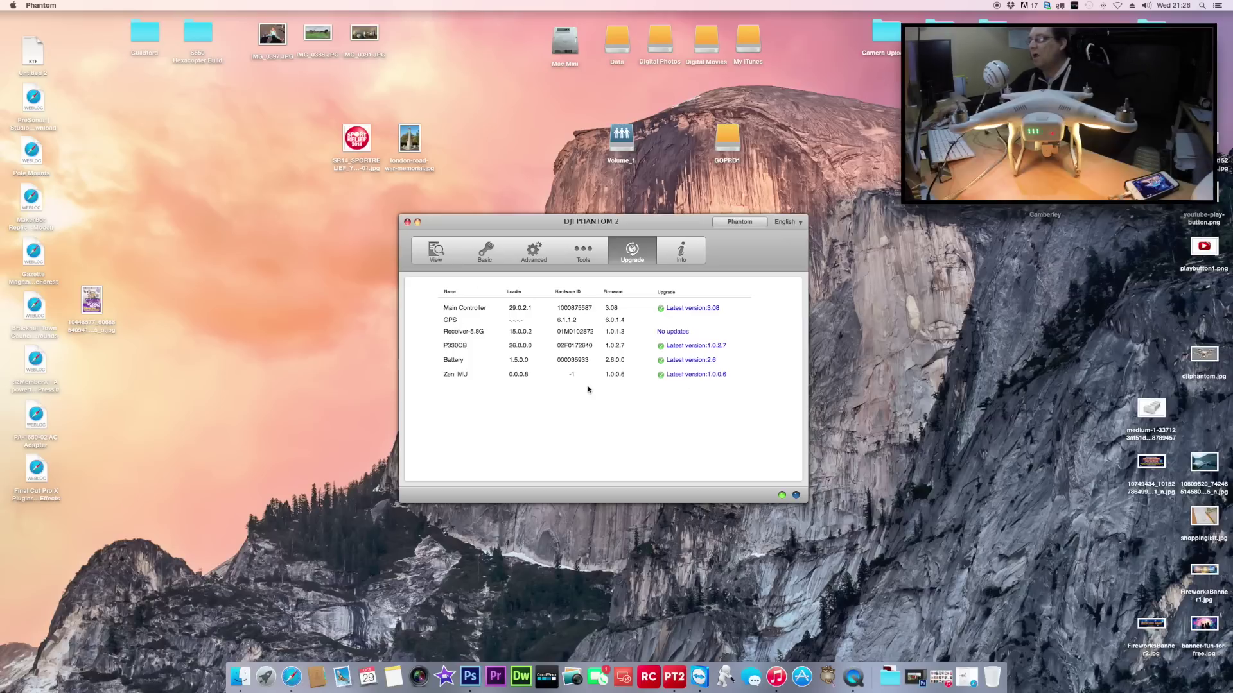
- Show the View overview with live channel readings and 75% battery capacity
click(438, 249)
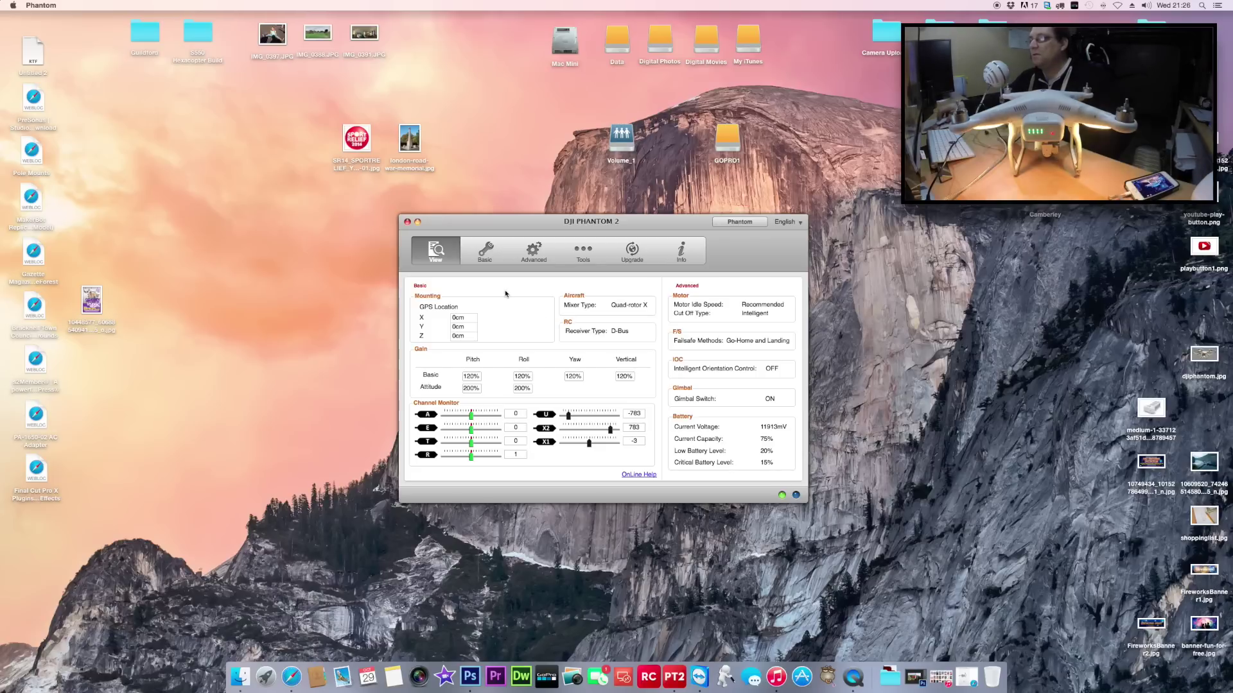
- Browse the Basic Mounting, RC and Gain settings, then show the Advanced battery details
click(492, 257)
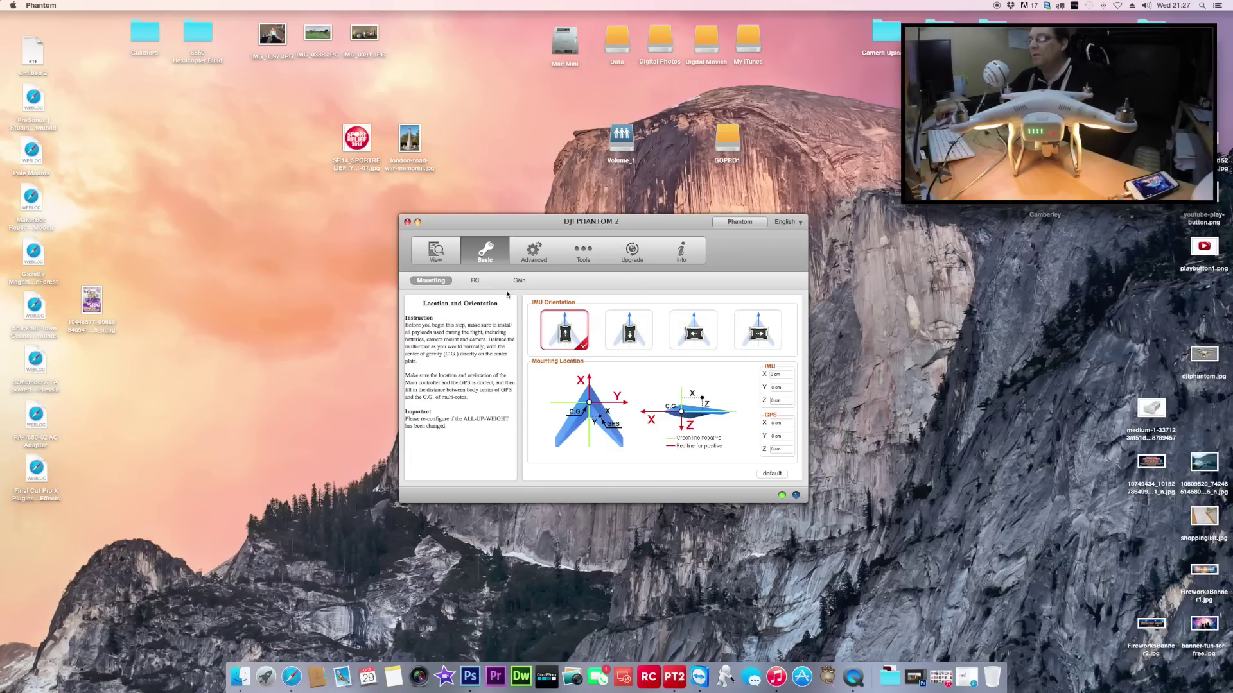
click(474, 280)
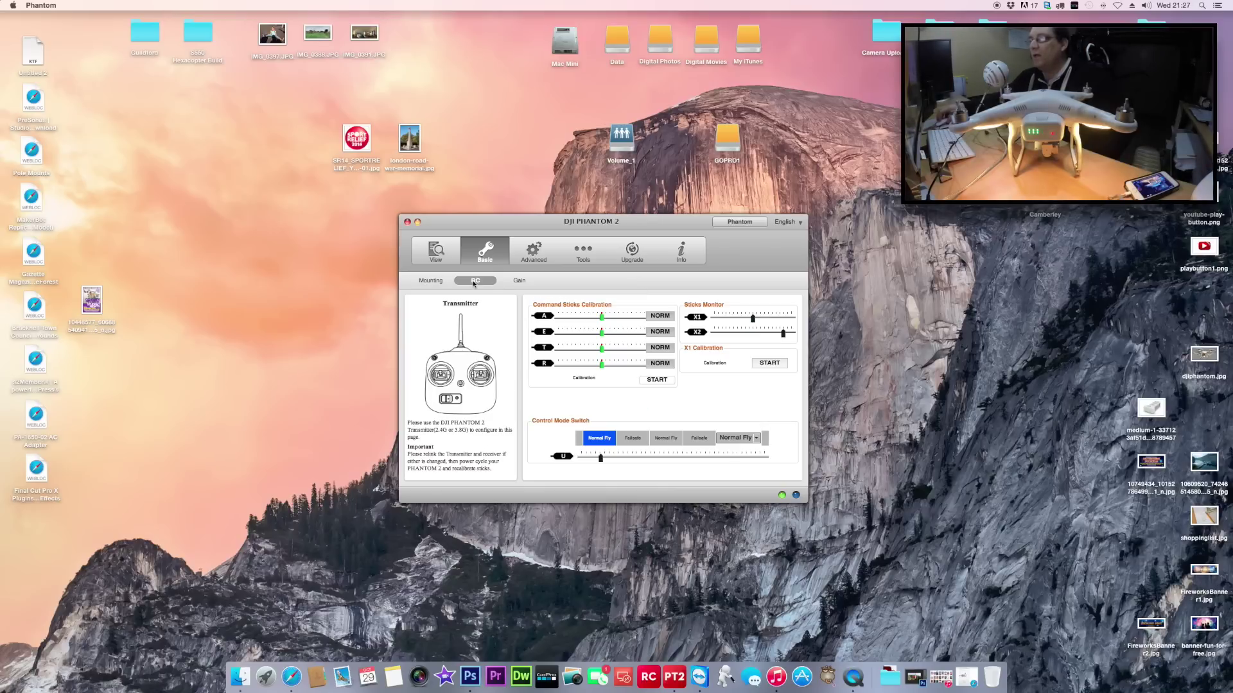
click(431, 281)
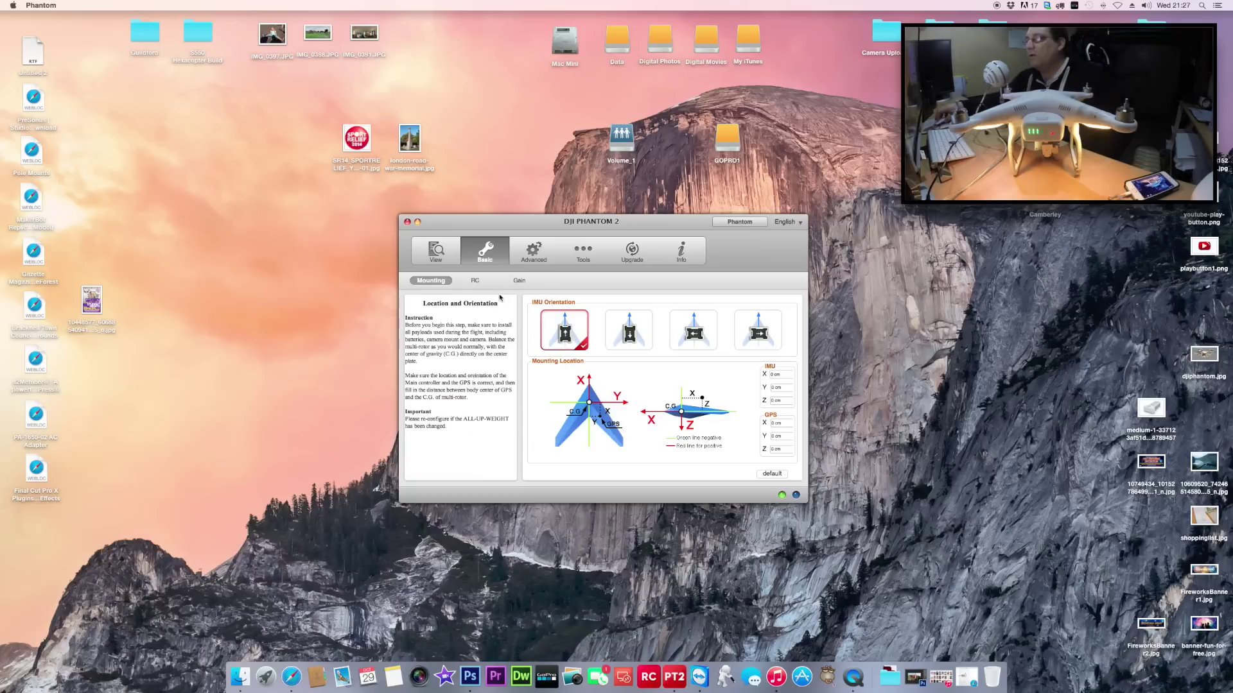
click(470, 280)
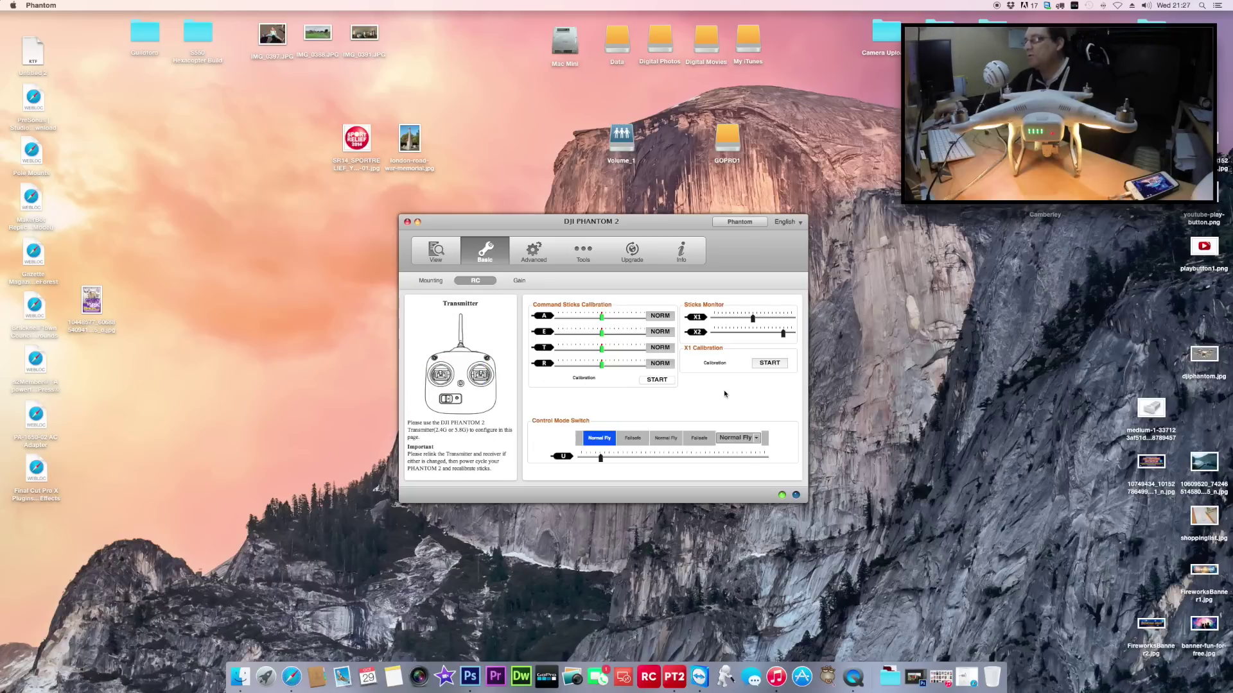
mouse_move(669, 454)
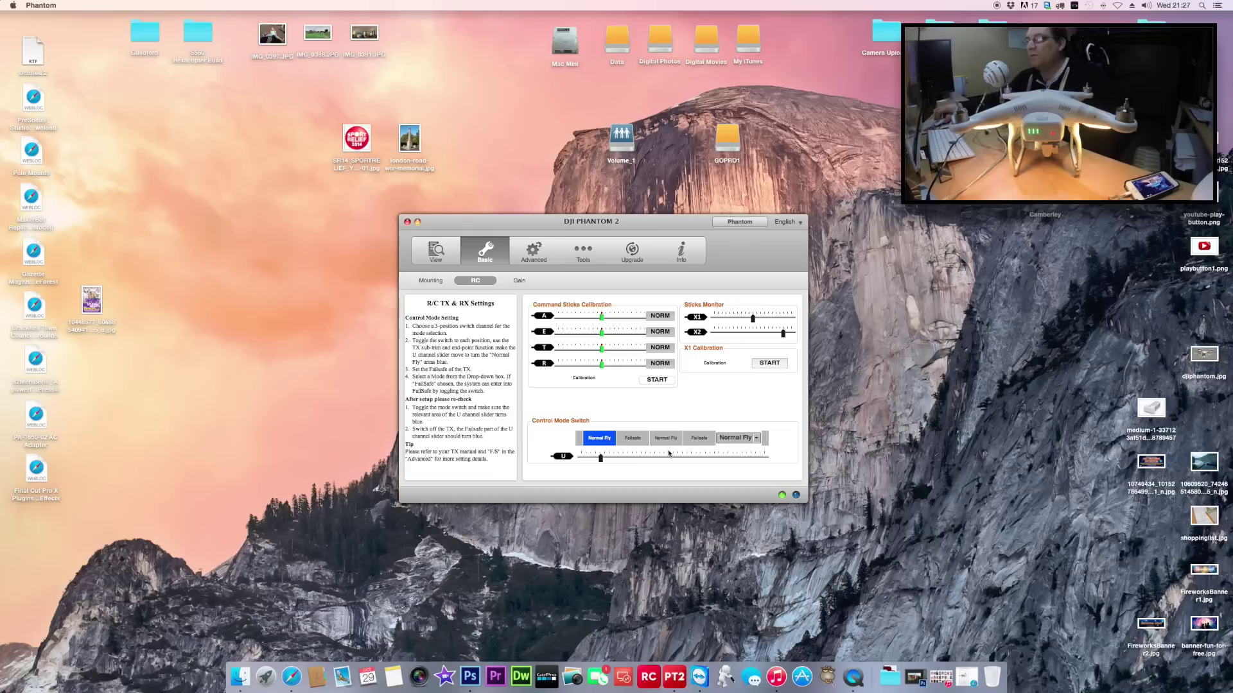
mouse_move(610, 371)
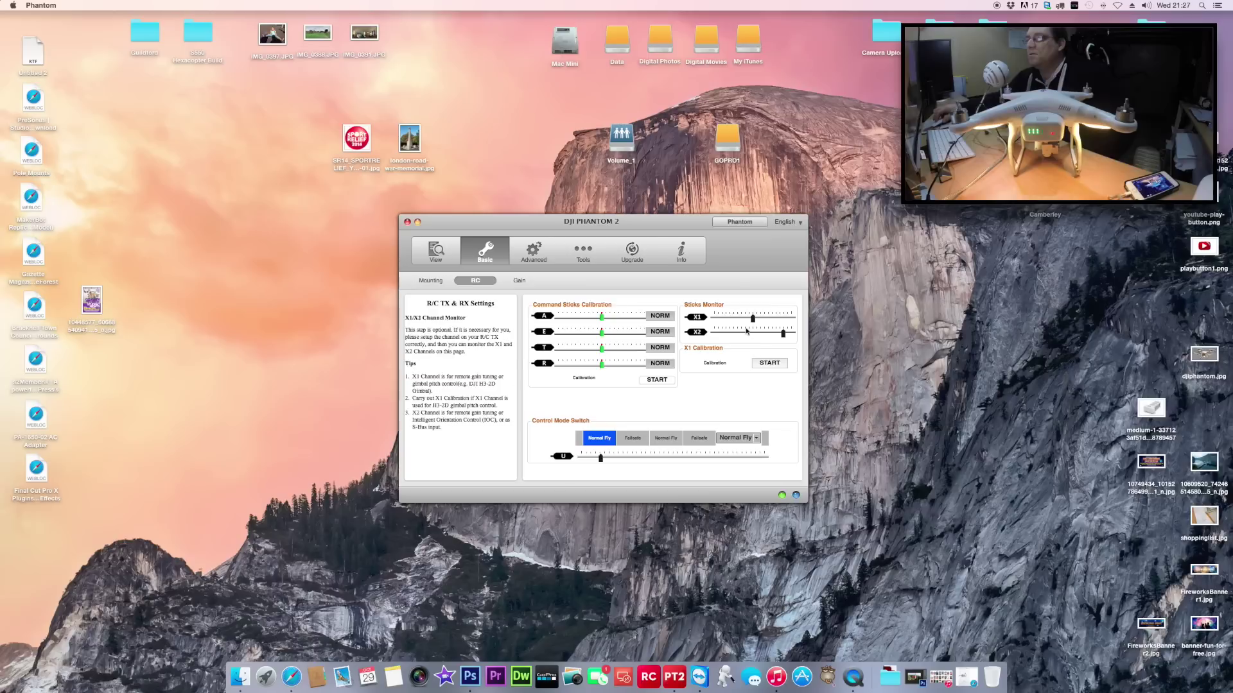
click(518, 283)
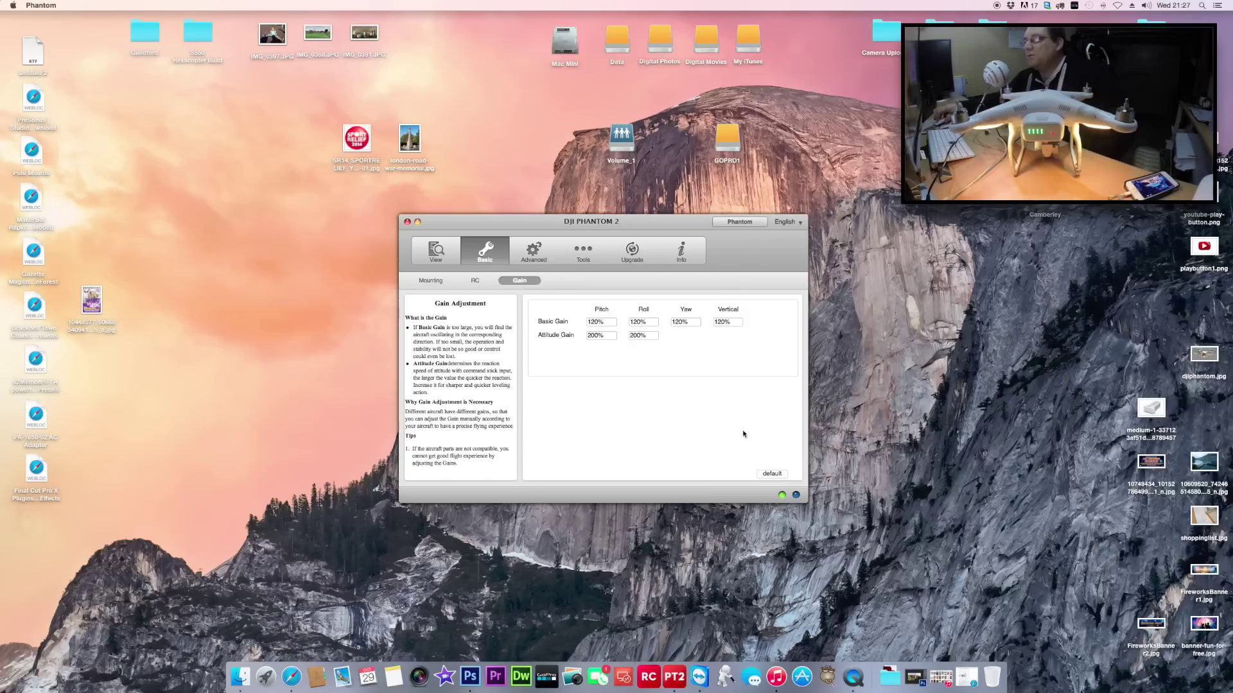
click(533, 251)
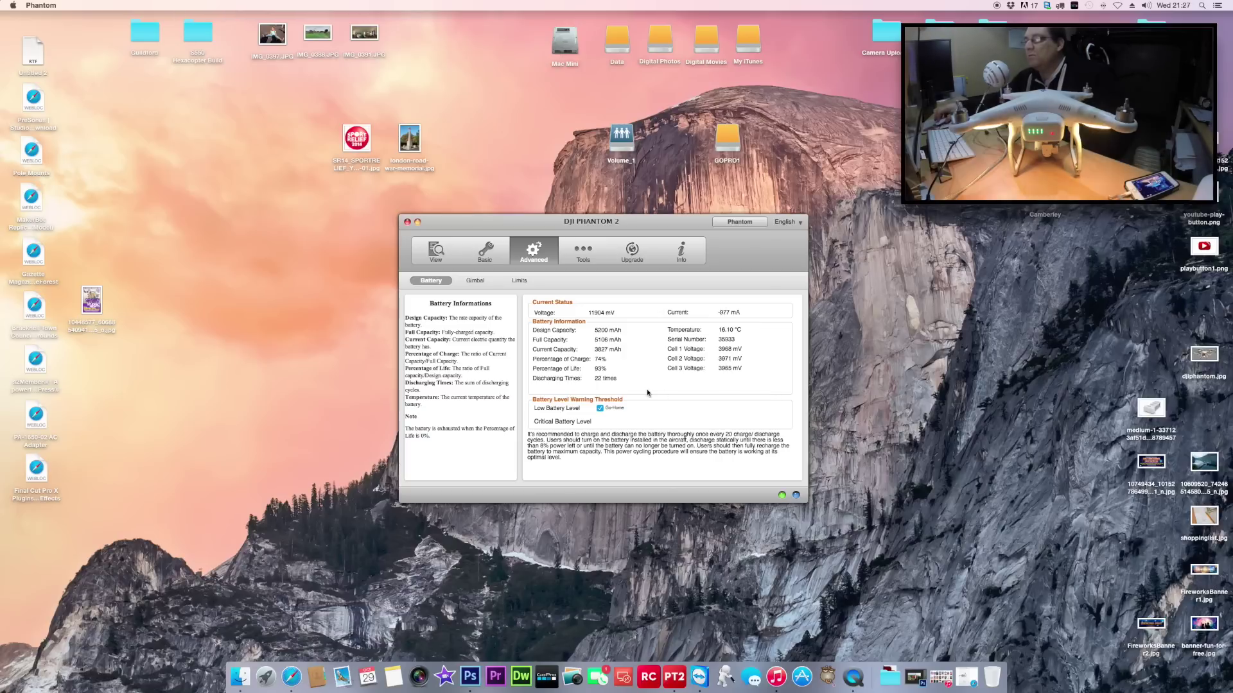
- Turn off gimbal FPV Mode and set the Tilt Control Gain to 27
click(473, 280)
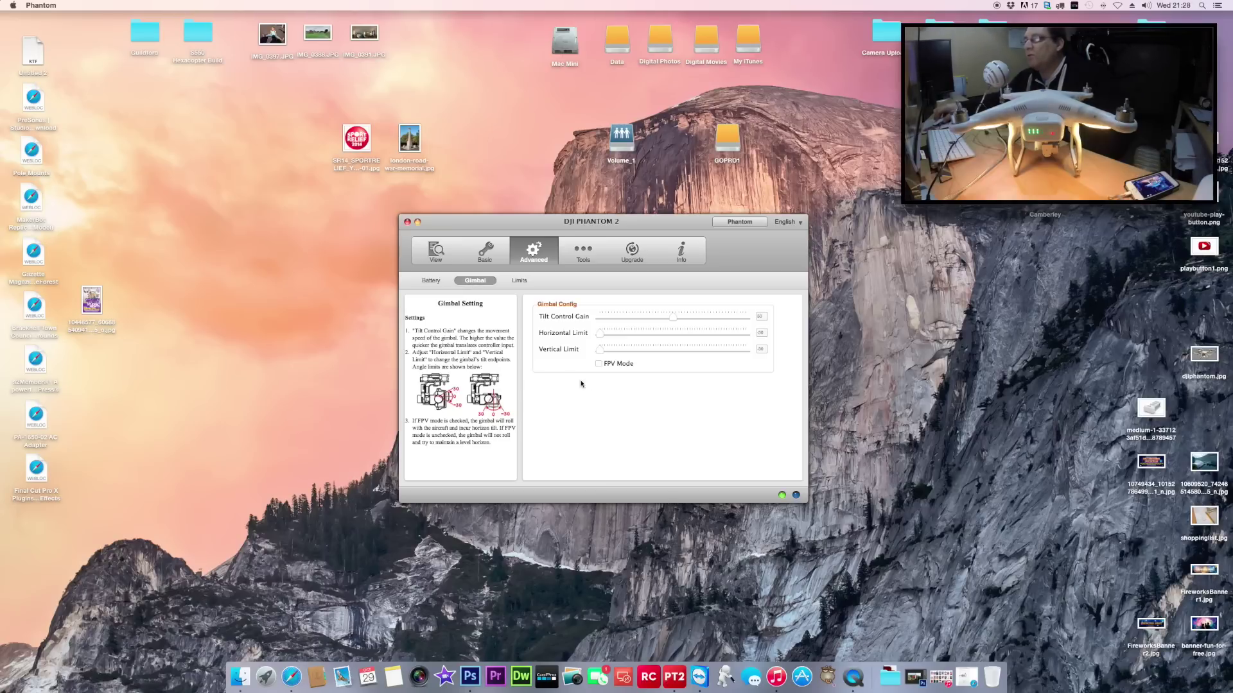
click(599, 364)
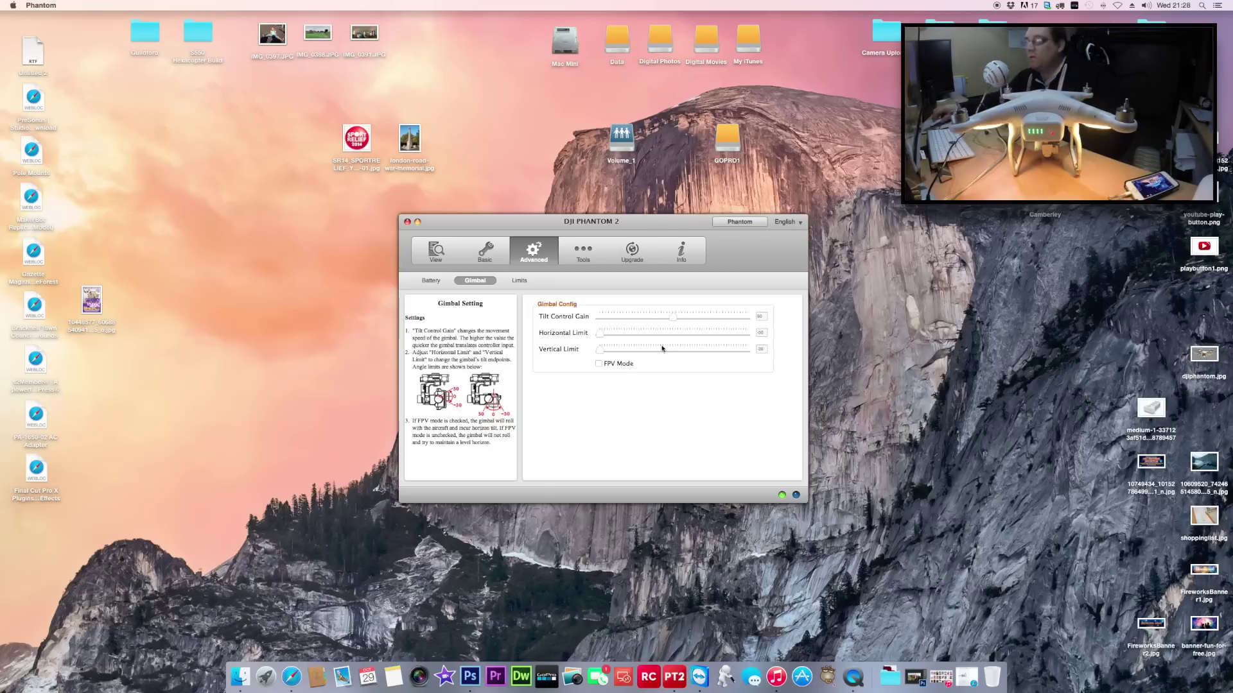
mouse_move(674, 318)
mouse_down()
mouse_move(687, 319)
mouse_move(650, 319)
mouse_move(695, 320)
mouse_move(662, 320)
mouse_up()
mouse_move(676, 319)
mouse_down()
mouse_move(639, 318)
mouse_move(673, 319)
mouse_up()
- On the Limits page, try Feet and Mile units, then set Length Units back to Meter
click(518, 281)
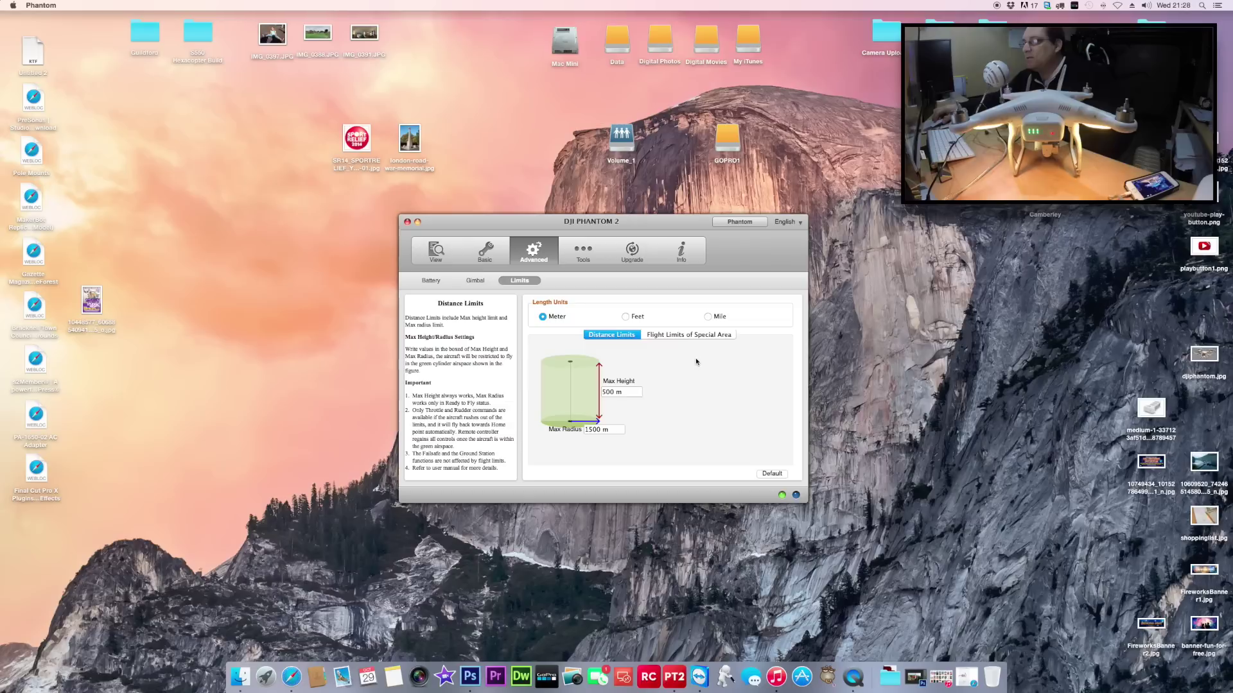
click(626, 316)
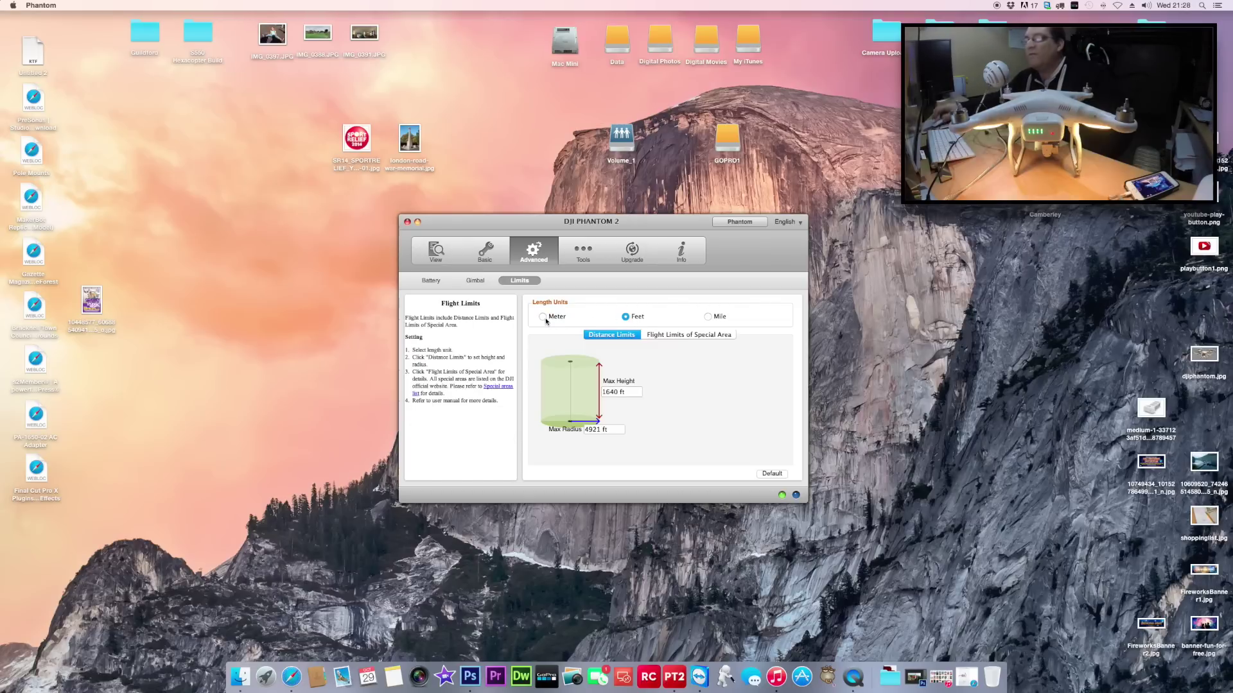
click(708, 318)
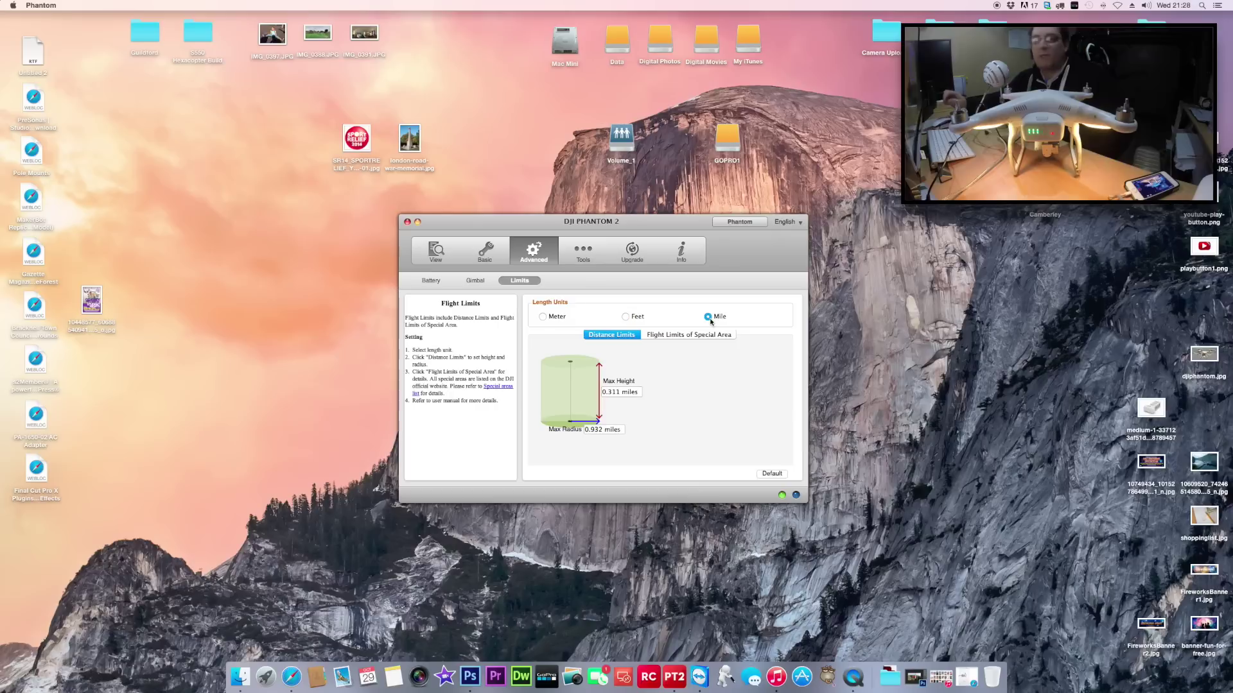
click(543, 317)
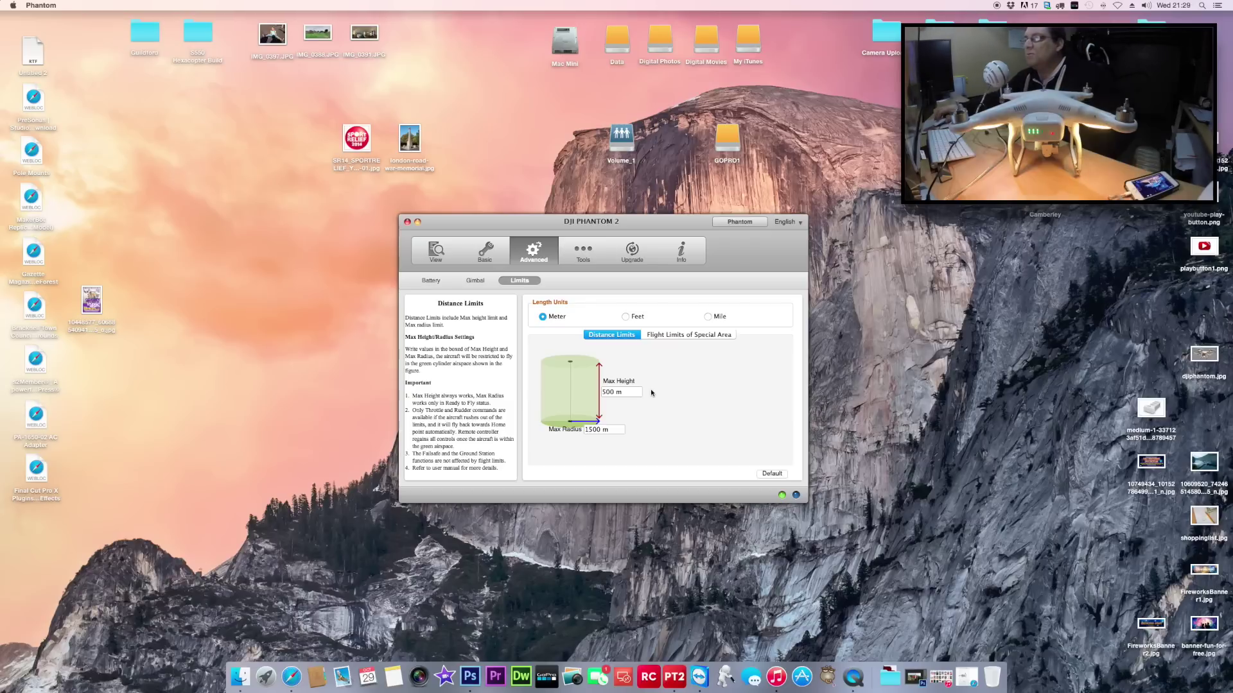
- Review the Tools, Upgrade, Info and View pages, then quit the Vision assistant
click(584, 259)
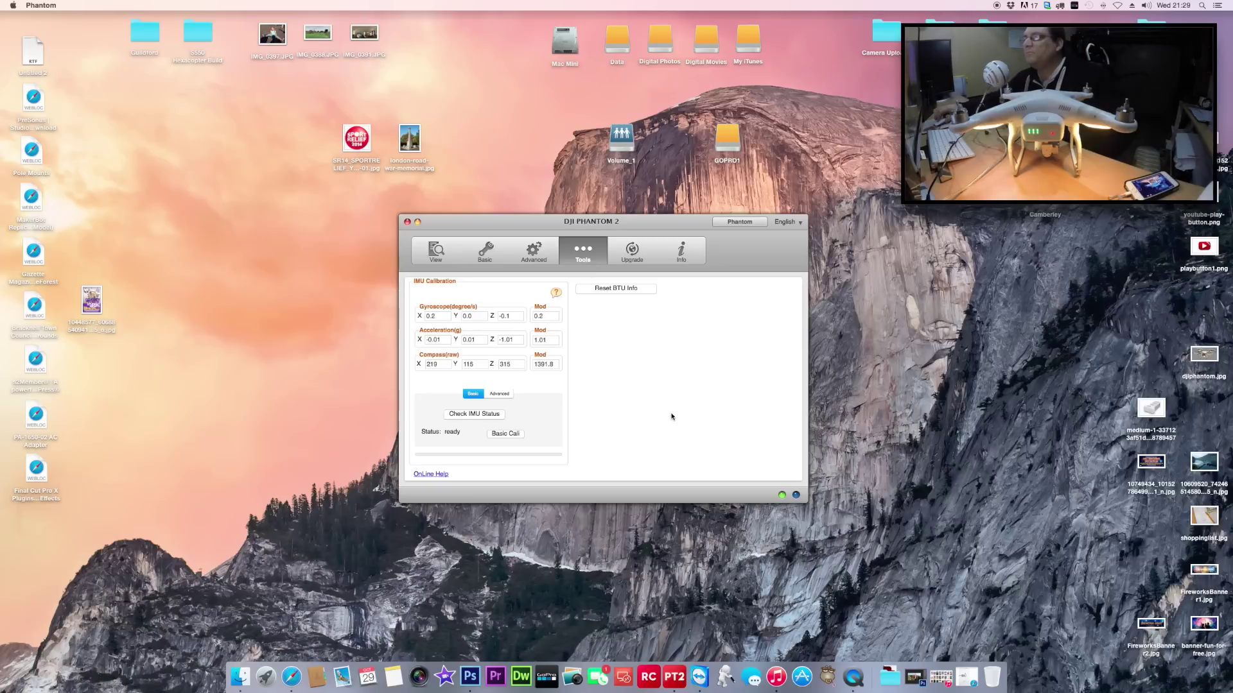
click(639, 249)
click(688, 255)
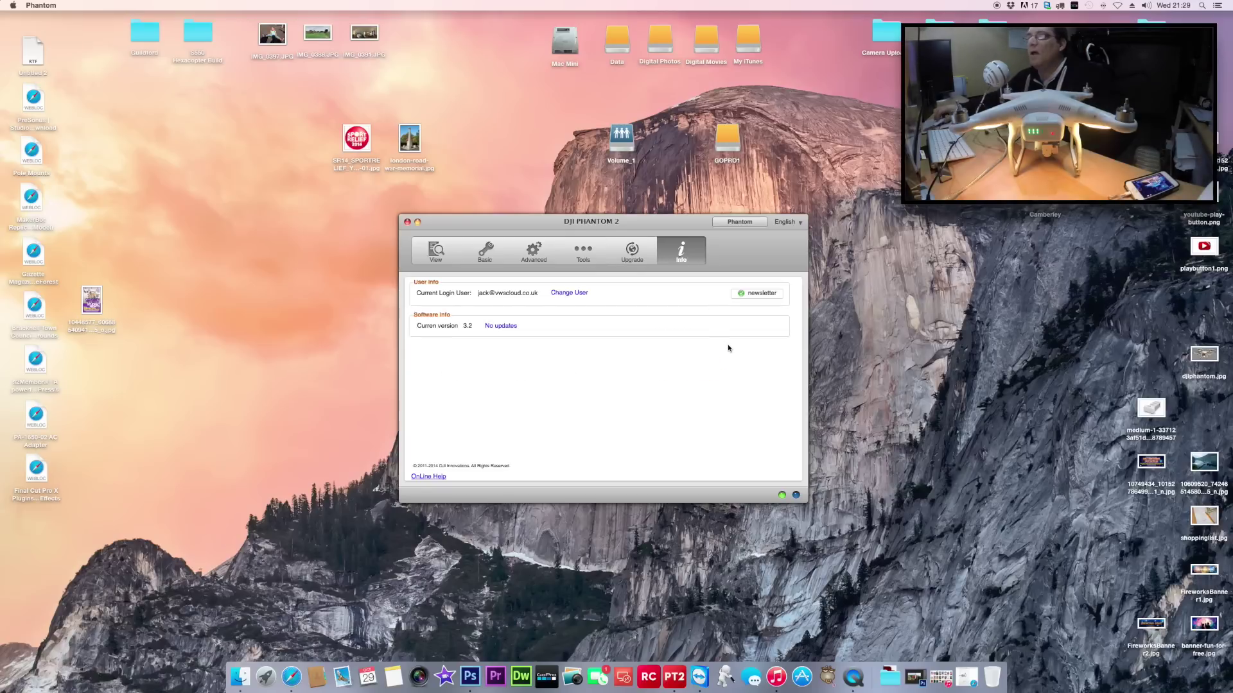
click(443, 252)
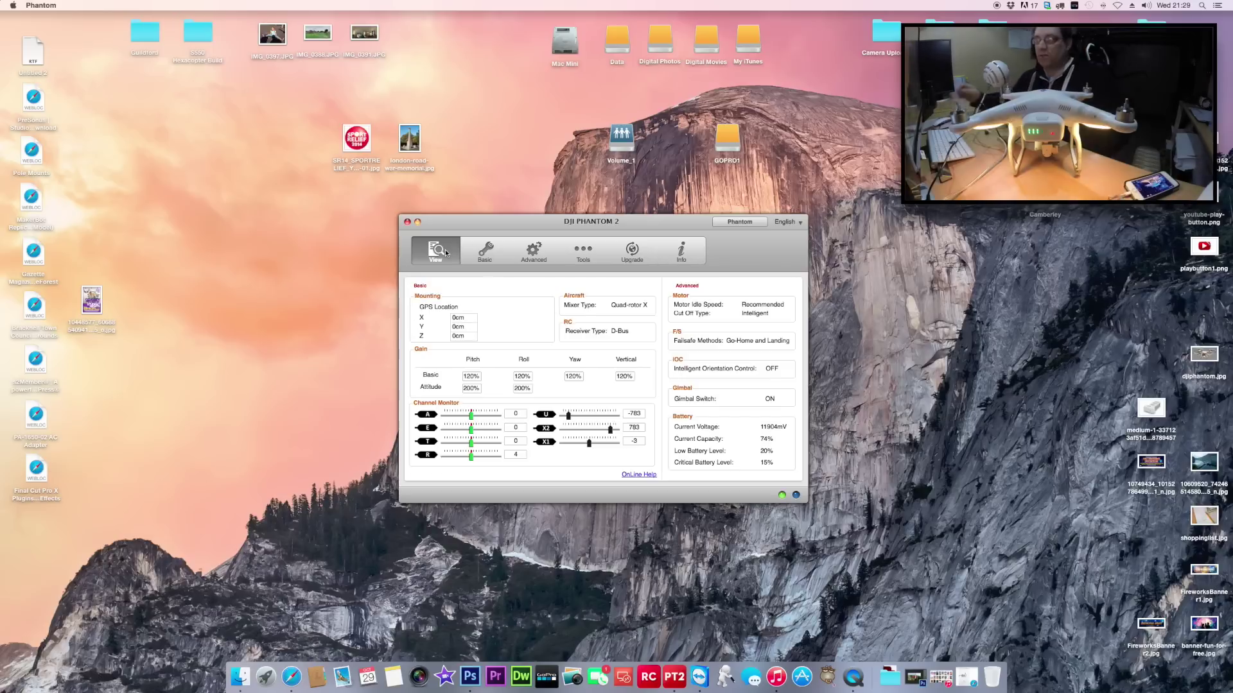
click(407, 221)
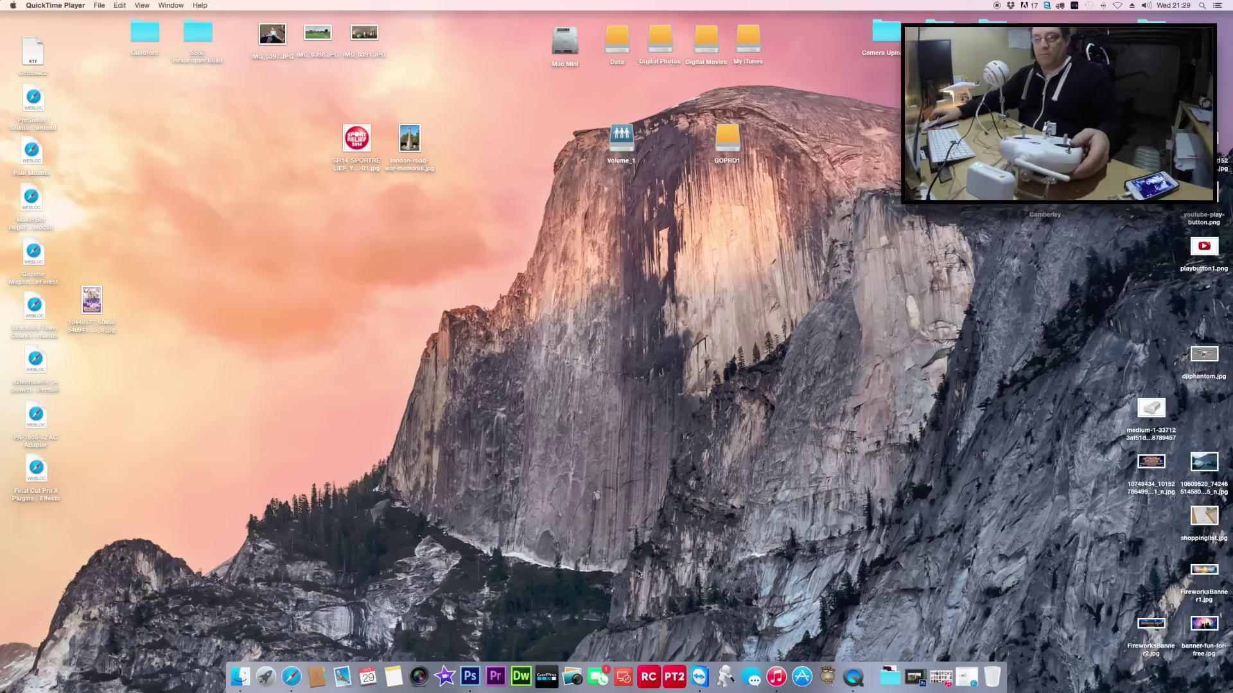
- Launch PhantomRC, check its Info firmware, move the window right, and show the Main page
click(650, 679)
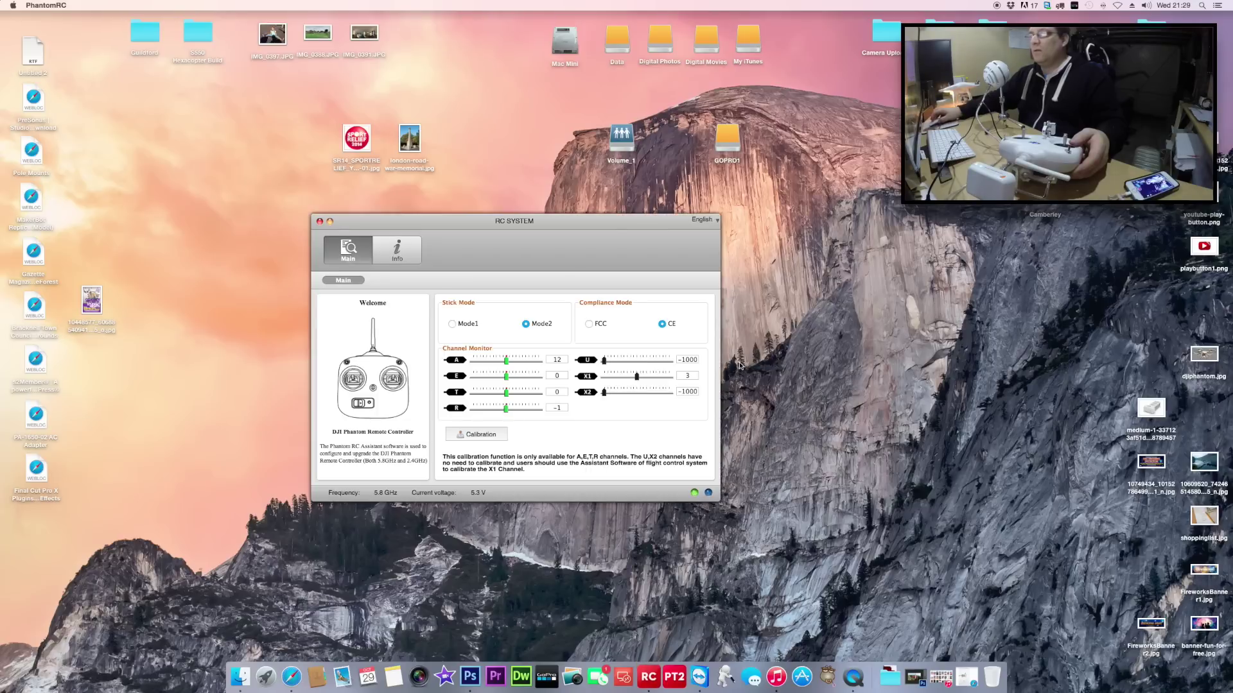
click(411, 254)
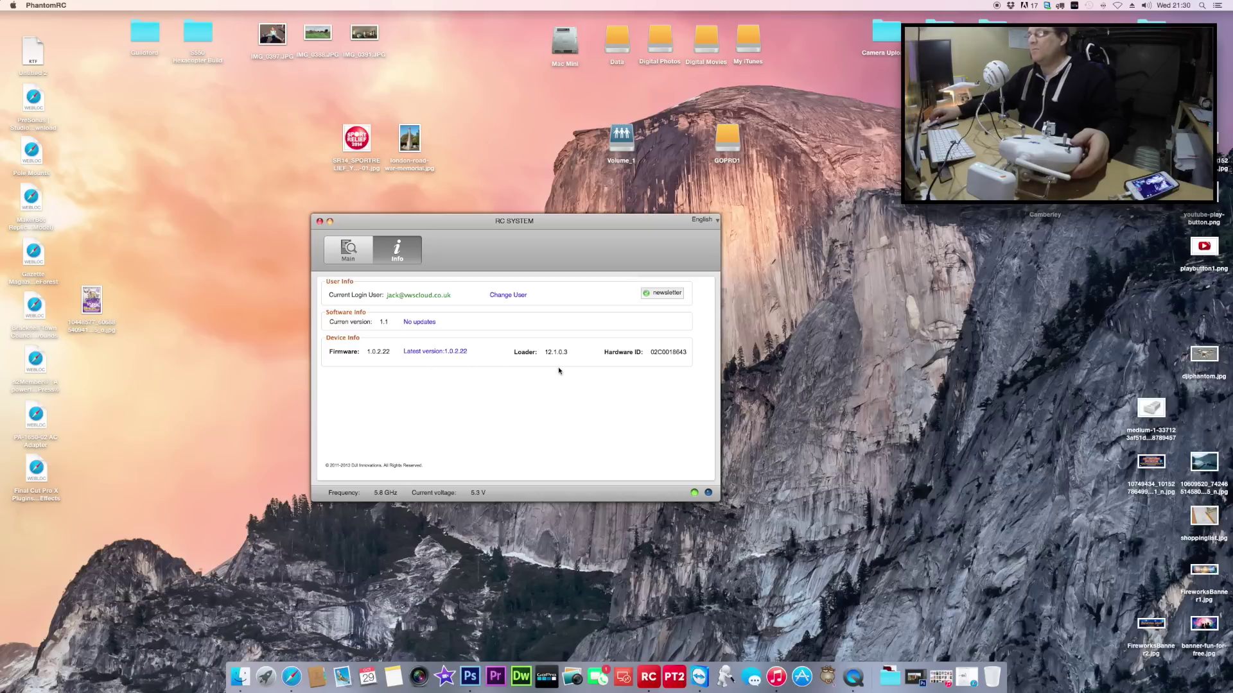
drag(479, 234, 584, 232)
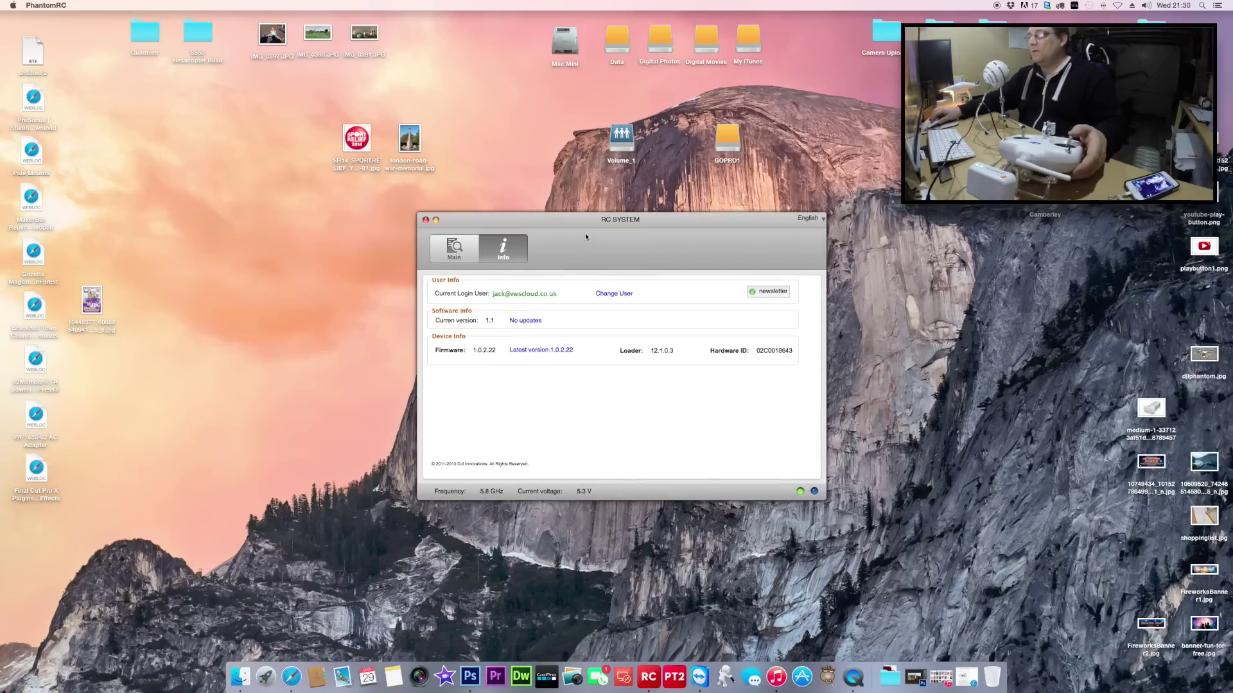
click(453, 264)
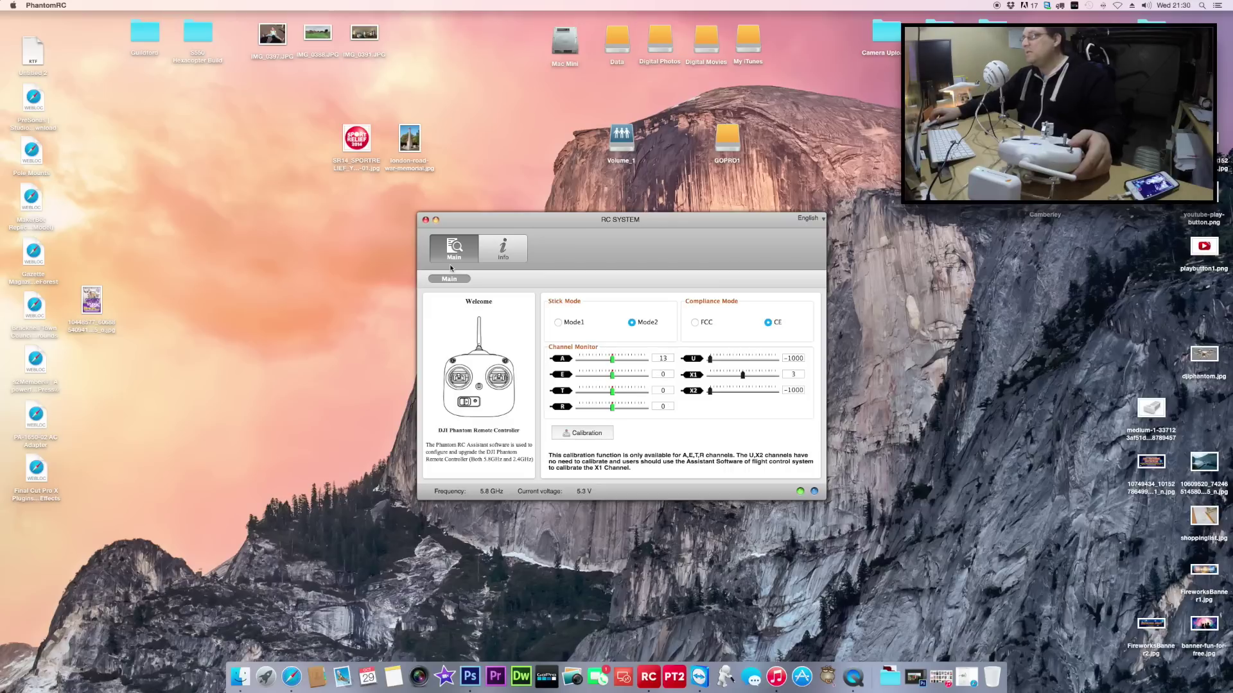
mouse_move(584, 325)
mouse_move(697, 341)
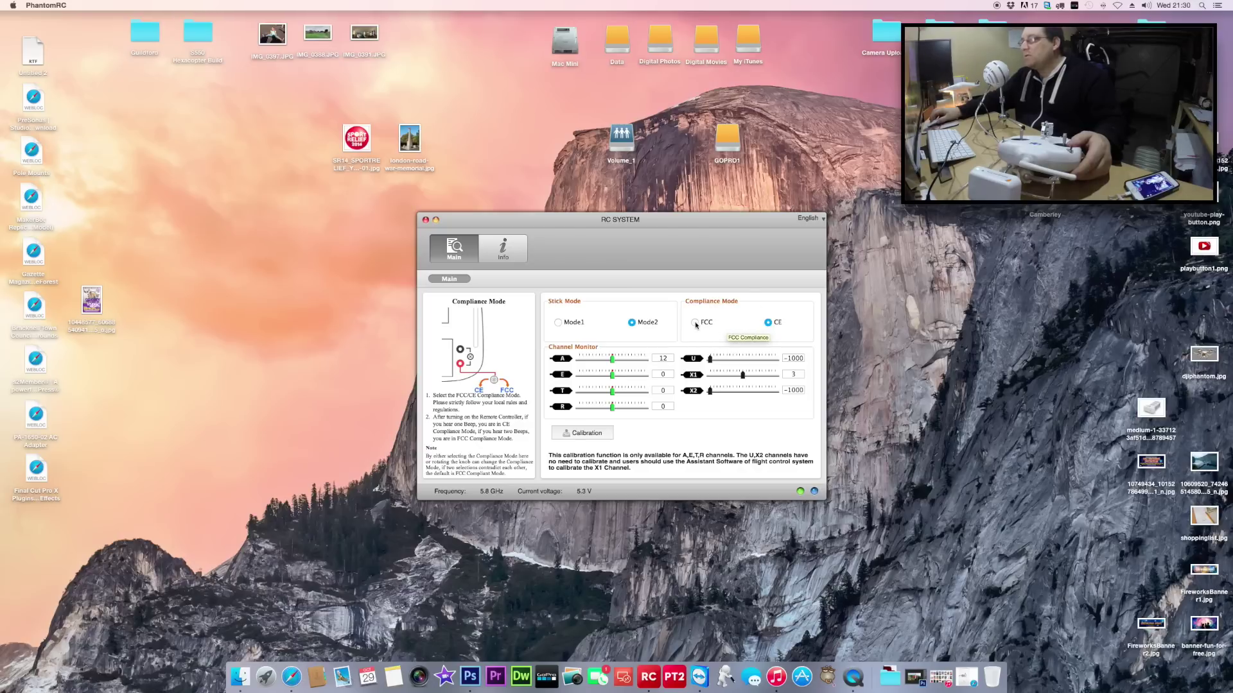
click(695, 323)
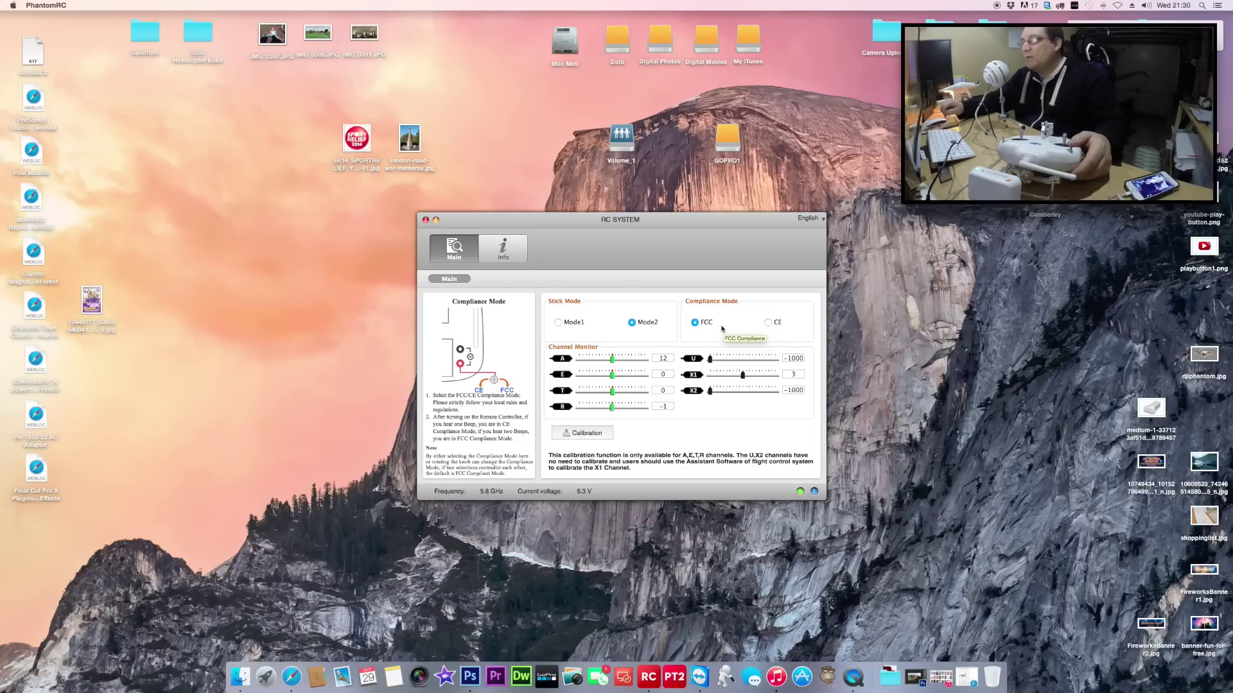
click(768, 323)
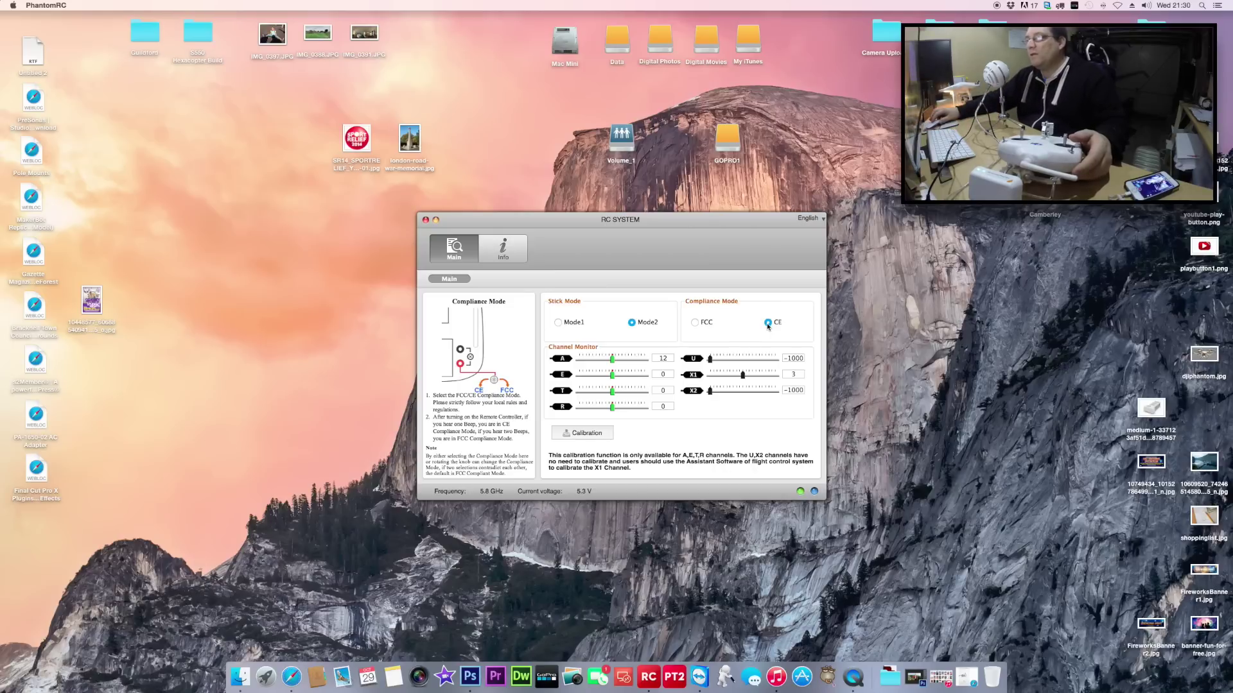
click(489, 258)
click(456, 250)
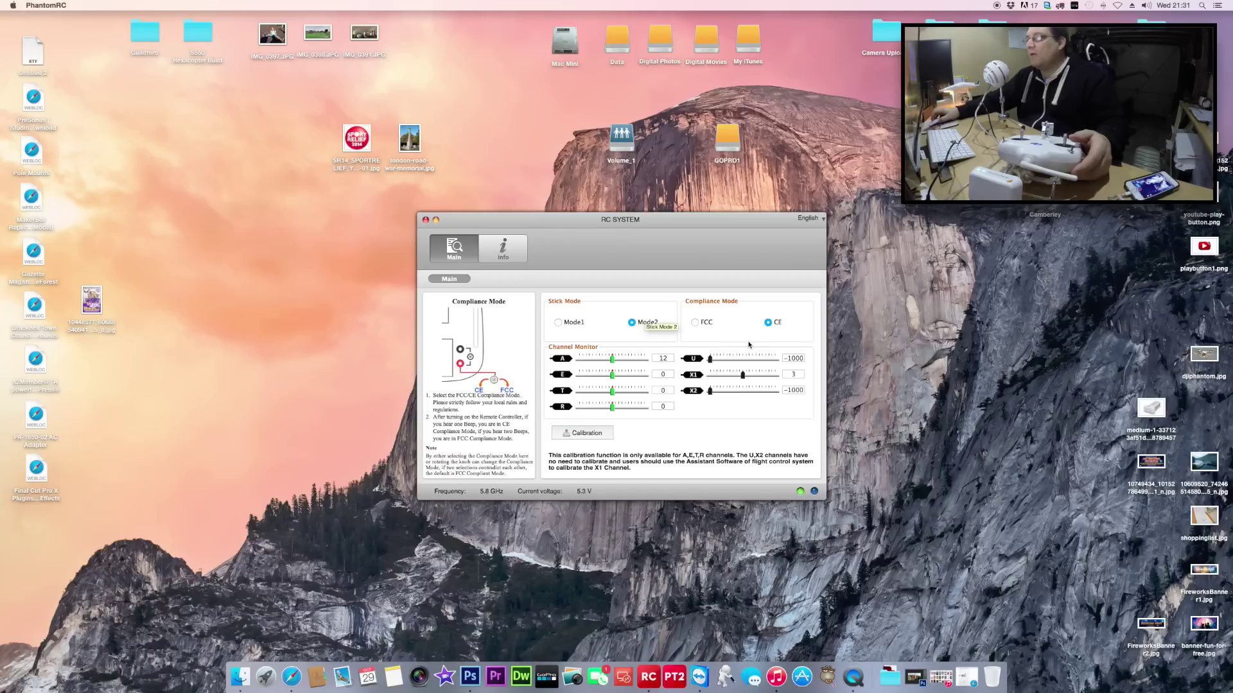